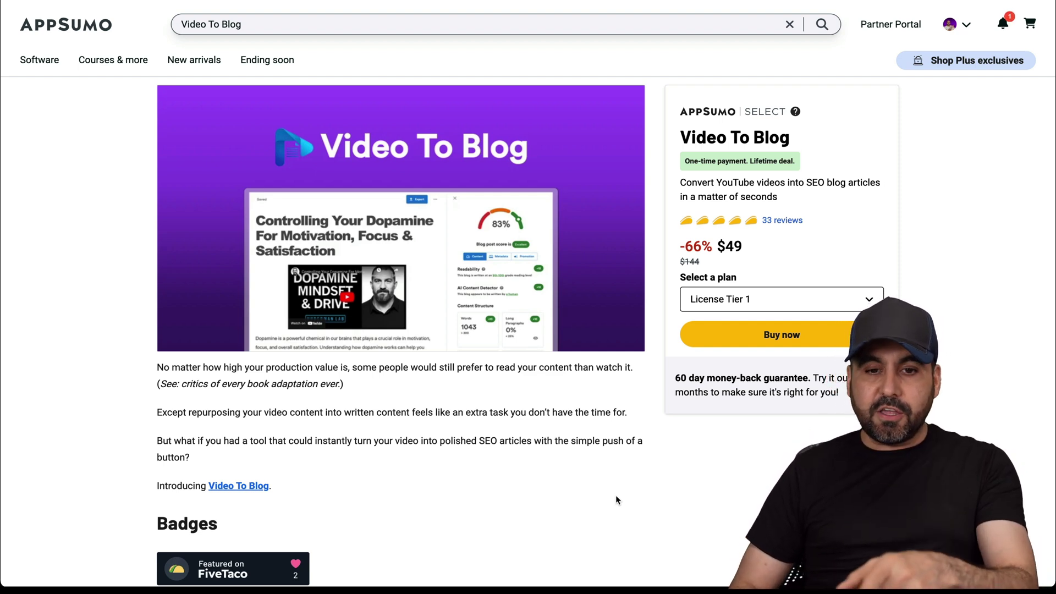
# - Scroll down to the License Tier cards priced $49, $99 and $199 for 10, 20 and 40 posts
pyautogui.scroll(-20, 616, 499)
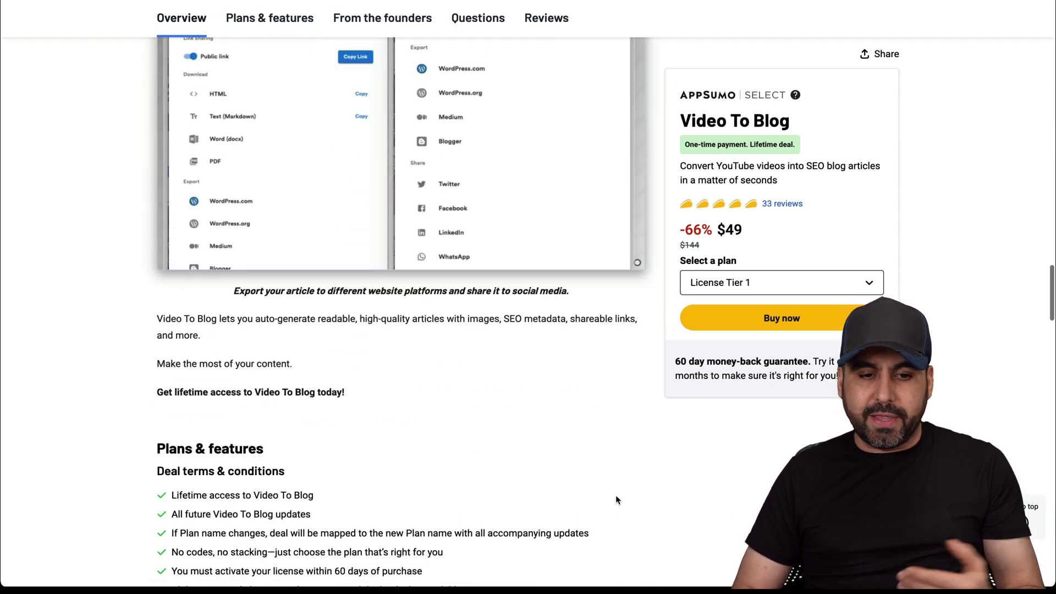
pyautogui.scroll(-14, 617, 499)
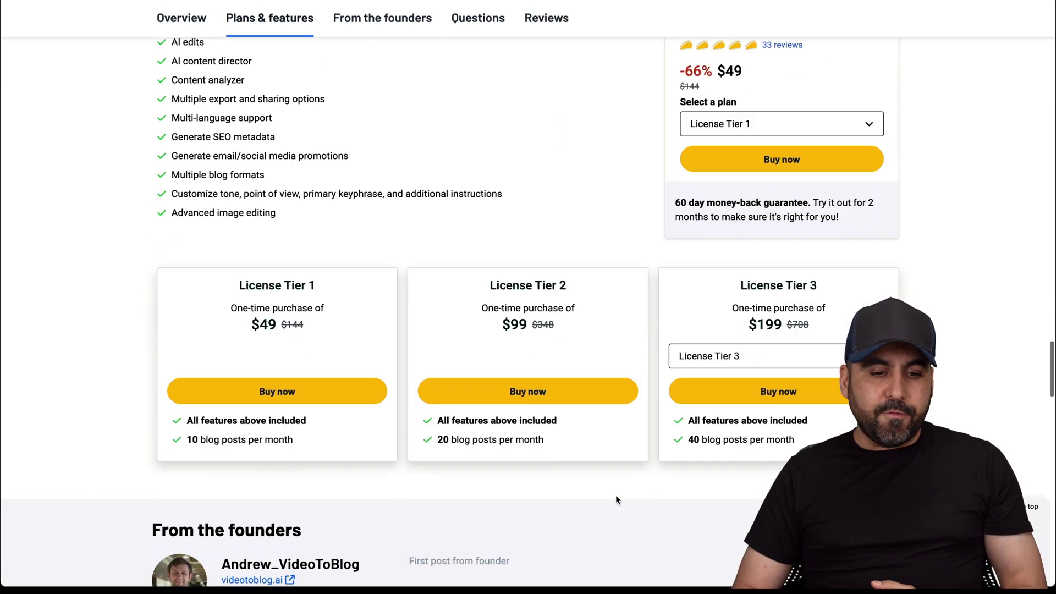
pyautogui.scroll(-3, 616, 500)
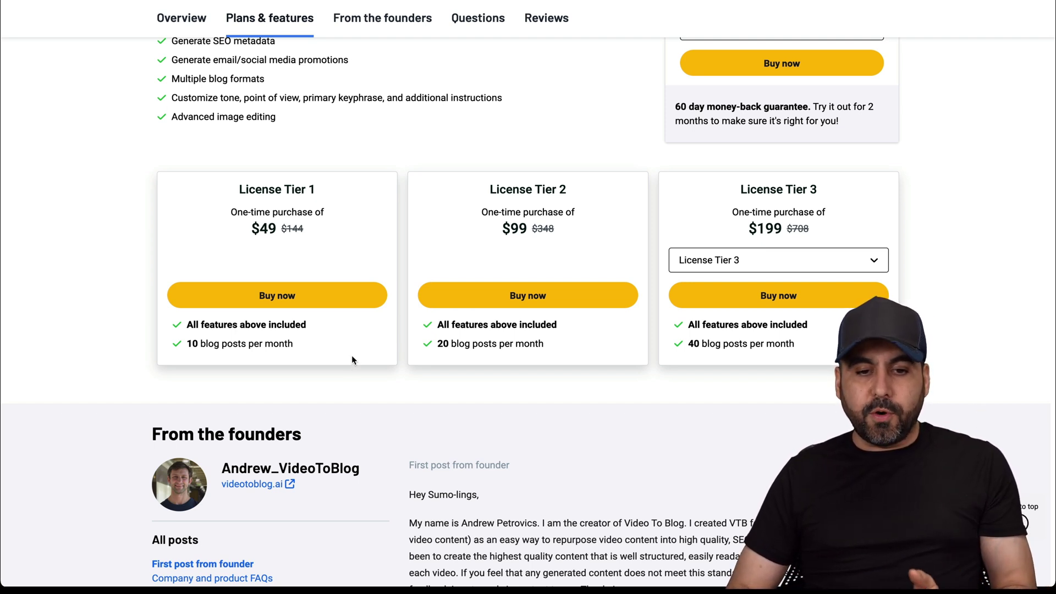
# - Switch the third plan card to License Tier 5 ($999, 200 posts/month) and highlight the money-back guarantee note
pyautogui.click(822, 270)
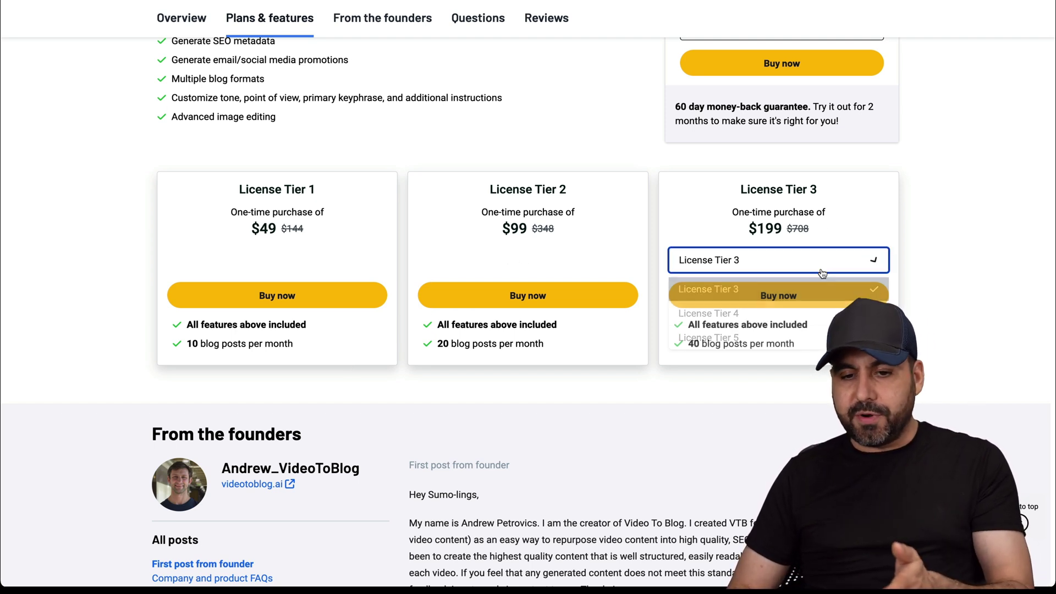
pyautogui.click(745, 338)
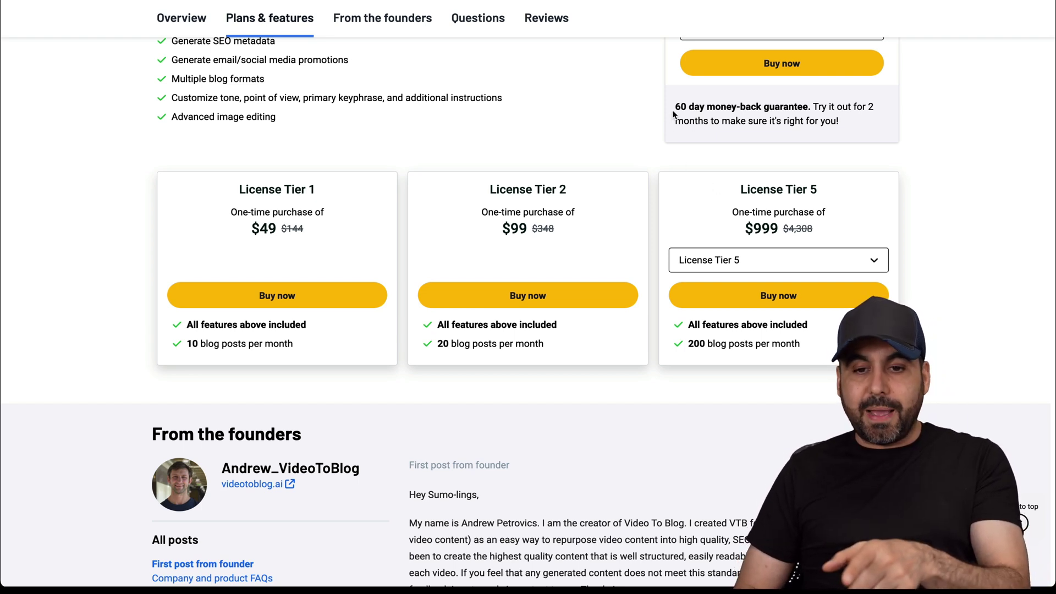
pyautogui.moveTo(674, 111); pyautogui.dragTo(807, 117)
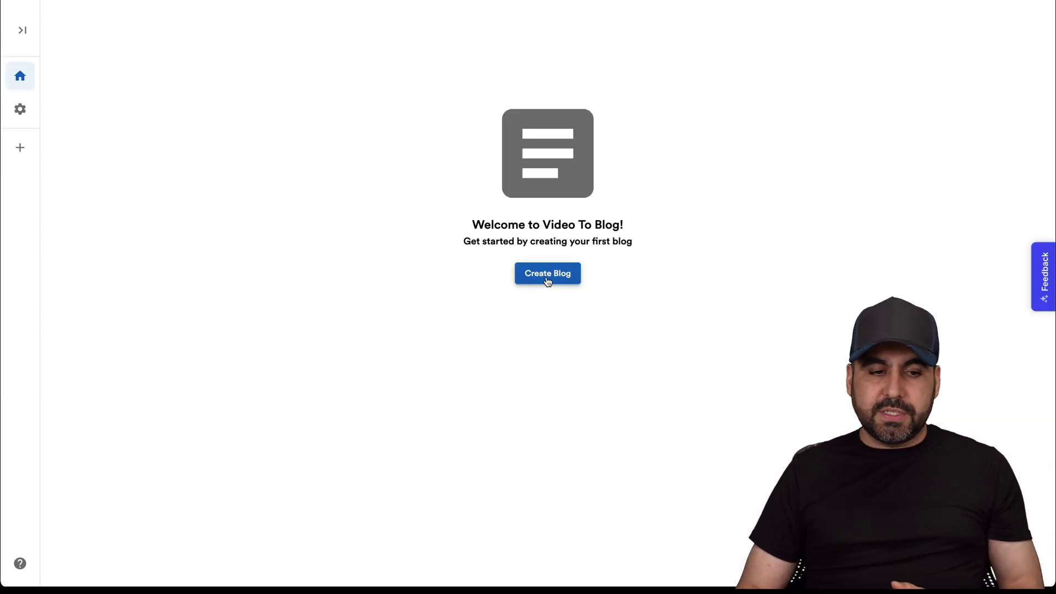
# - Visit account Settings, return to the Home screen, and start a new blog via Create Blog
pyautogui.click(20, 109)
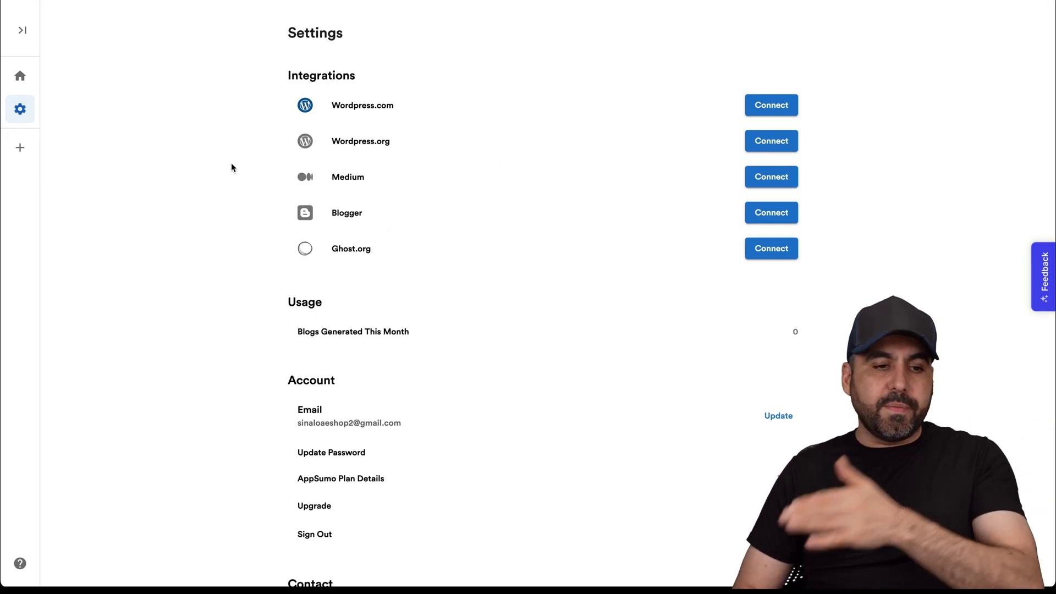
pyautogui.click(20, 76)
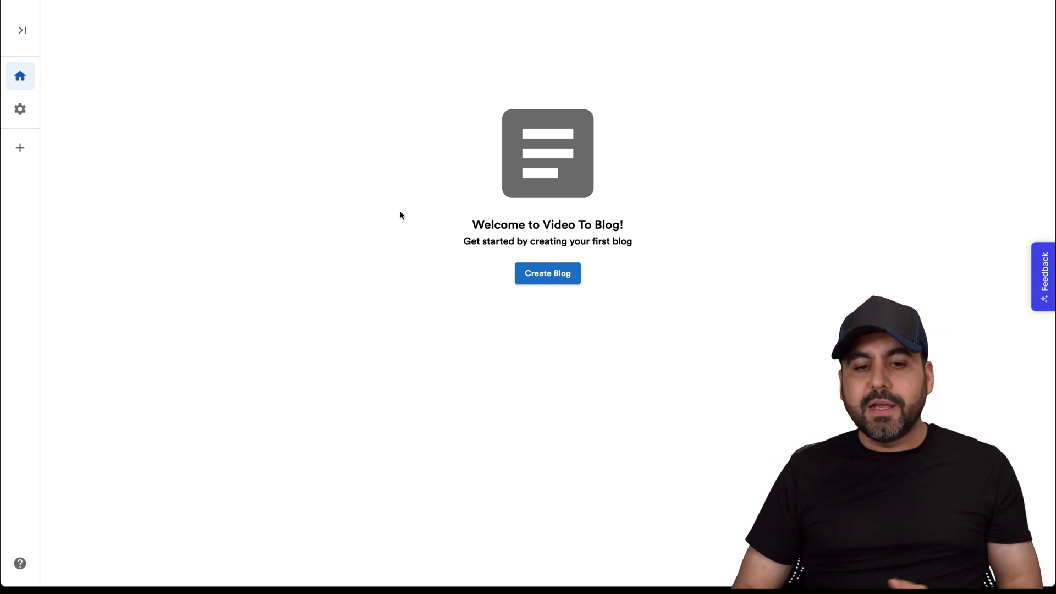
pyautogui.click(537, 274)
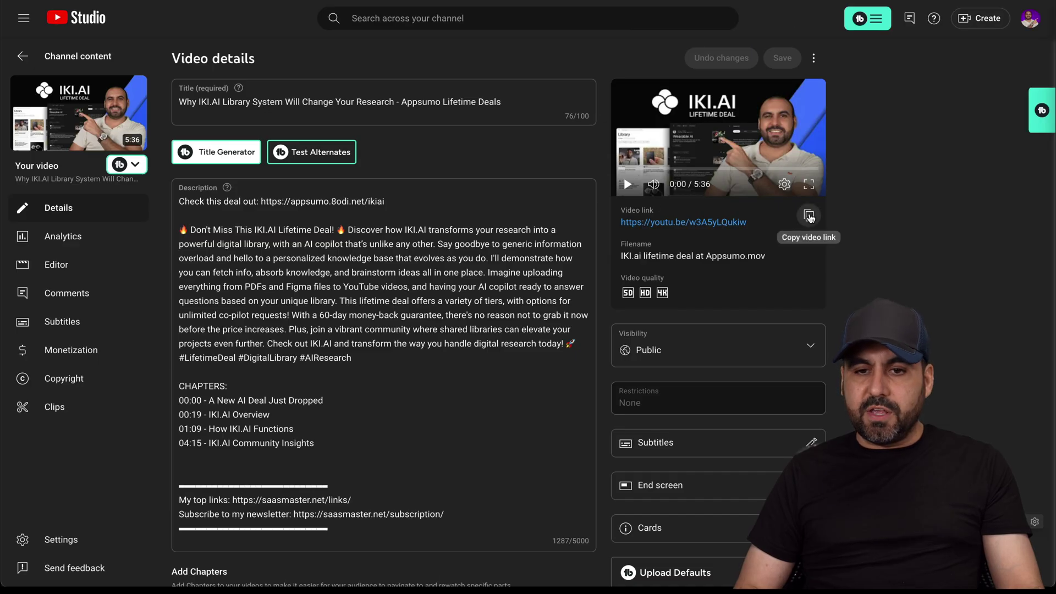
# - Copy the IKI.AI video link from YouTube Studio into Video To Blog's YouTube link field
pyautogui.click(809, 215)
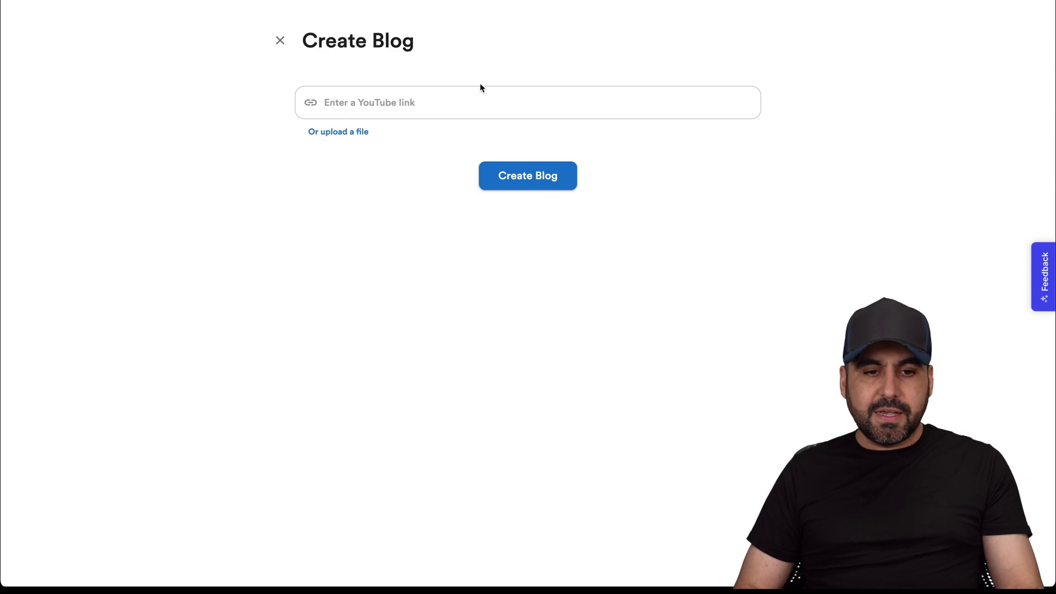
pyautogui.click(474, 99)
pyautogui.hotkey('ctrl', 'v')
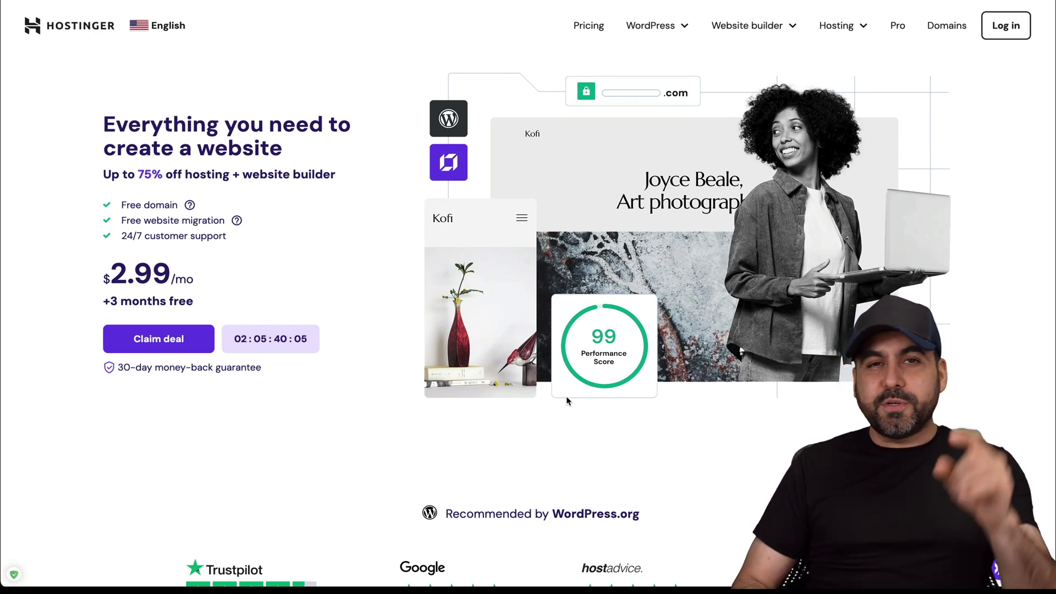
# - Add Hostinger's Business Web Hosting plan to the cart from the Web hosting page
pyautogui.click(840, 26)
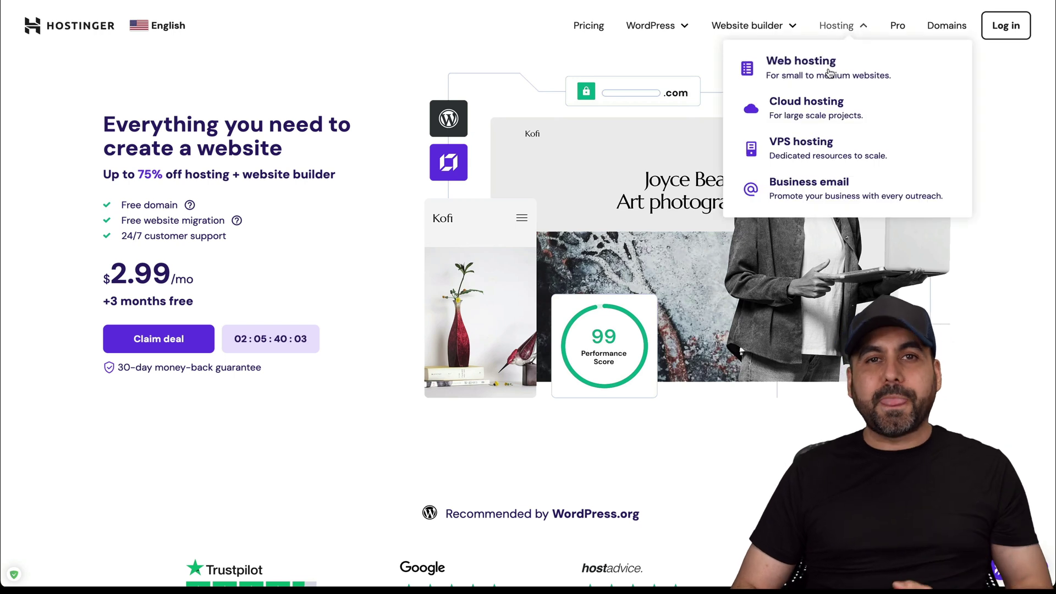
pyautogui.click(780, 62)
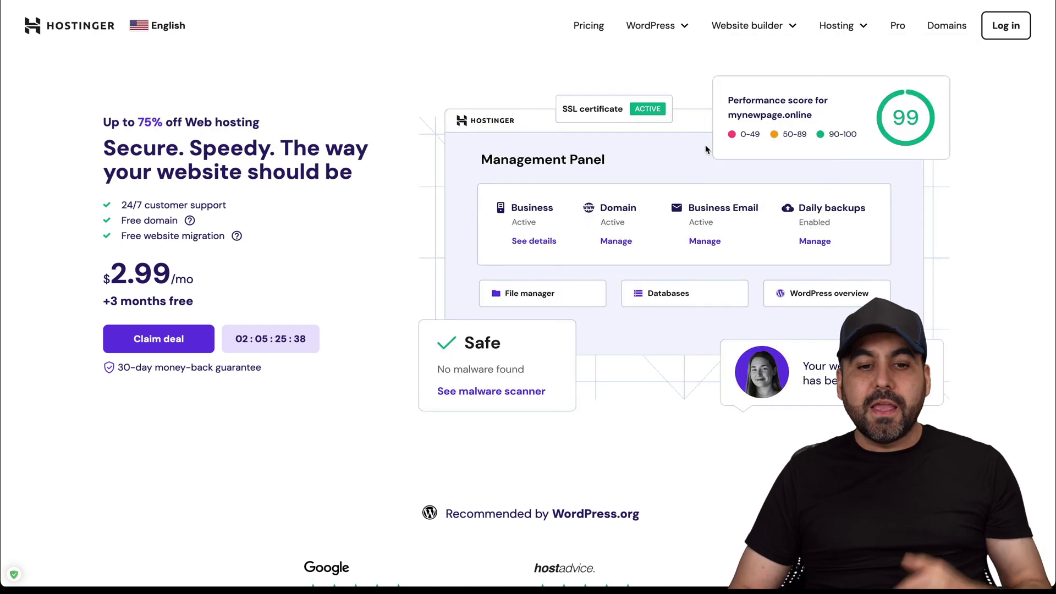
pyautogui.scroll(-10, 632, 300)
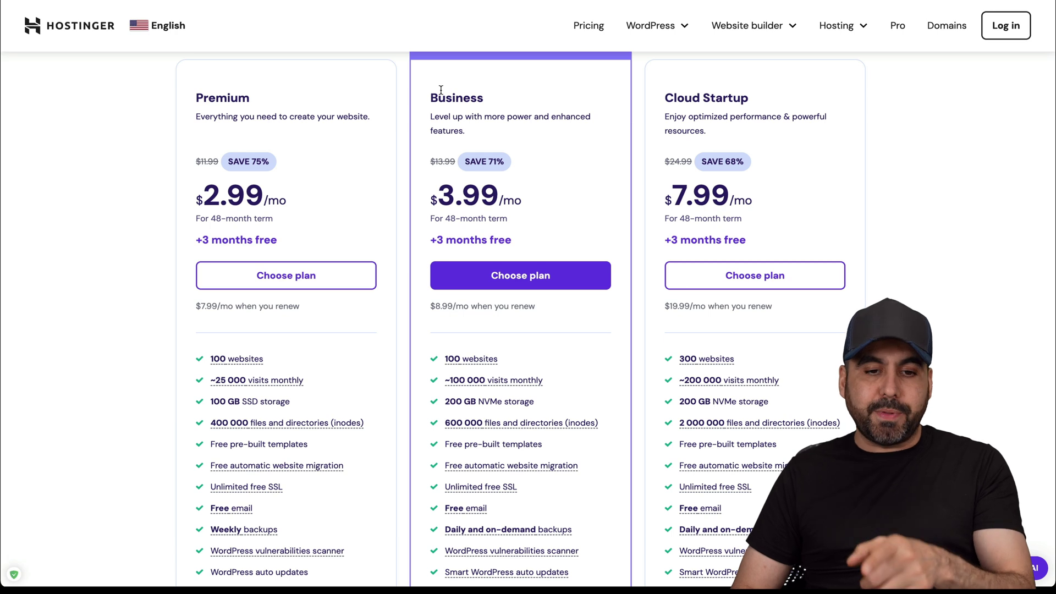
pyautogui.click(517, 270)
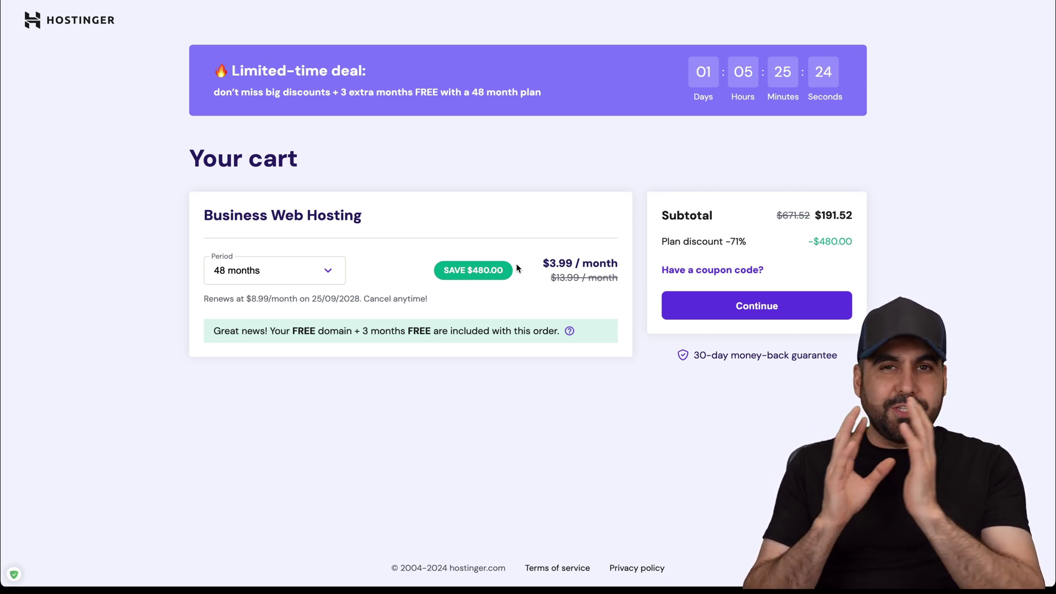
# - Keep the 48-month period and apply coupon SAASMASTER, dropping the price to $3.59/month
pyautogui.click(341, 267)
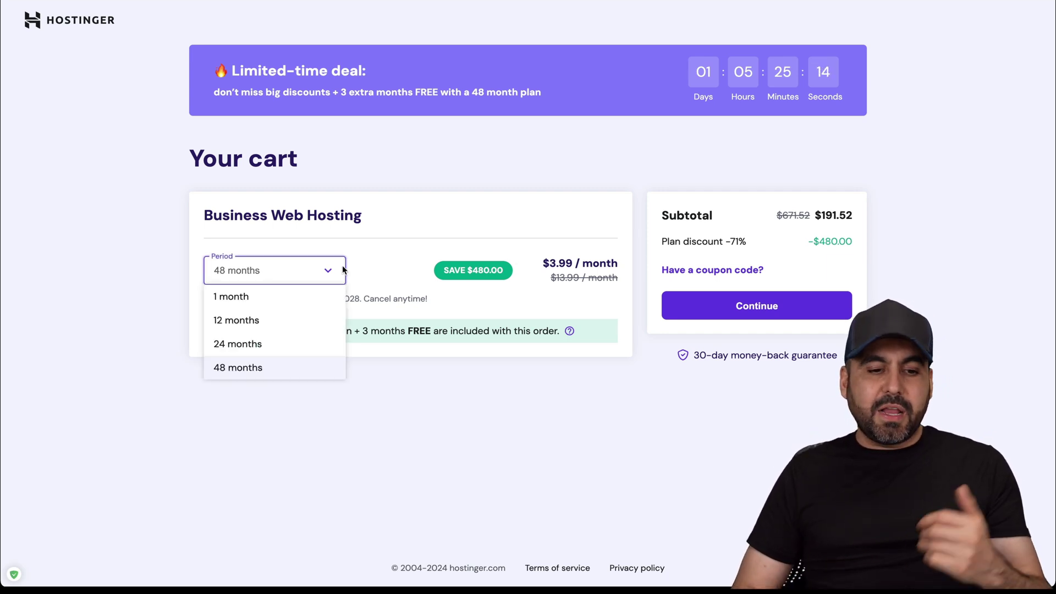
pyautogui.click(285, 370)
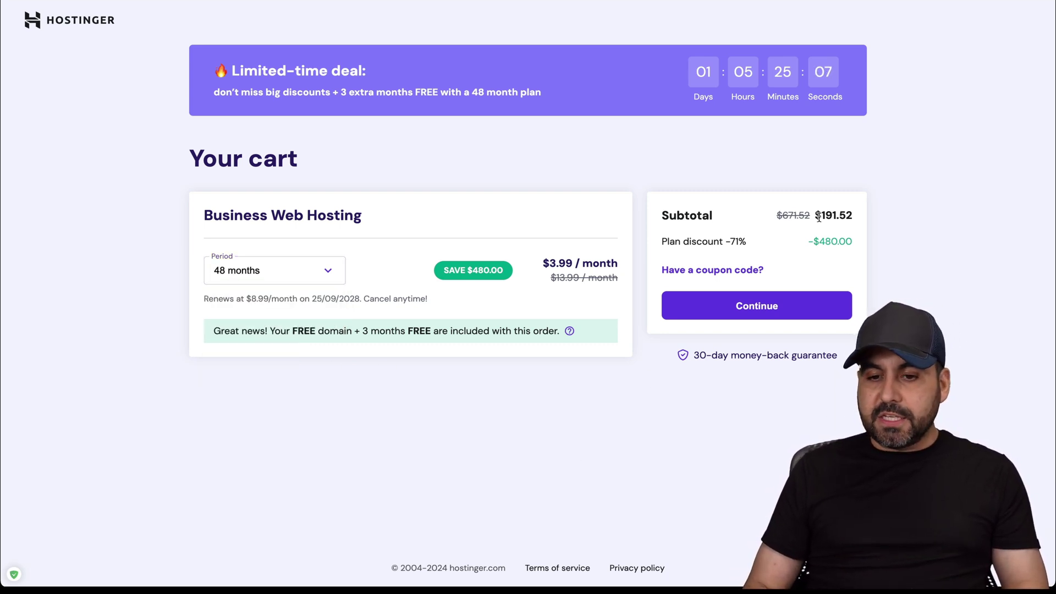
pyautogui.click(720, 282)
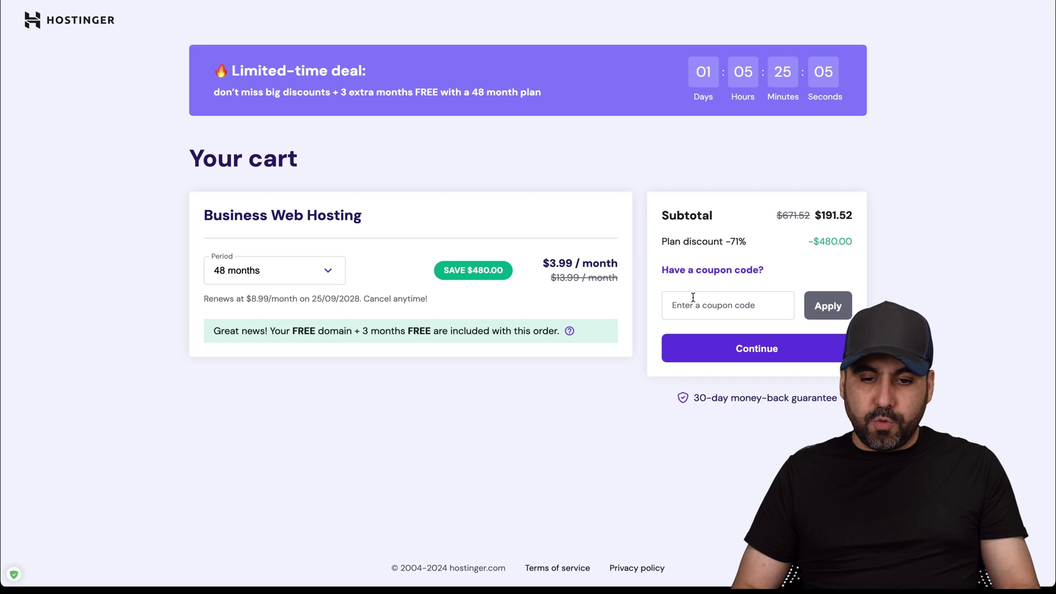
pyautogui.click(693, 298)
pyautogui.write('SAASMASTER')
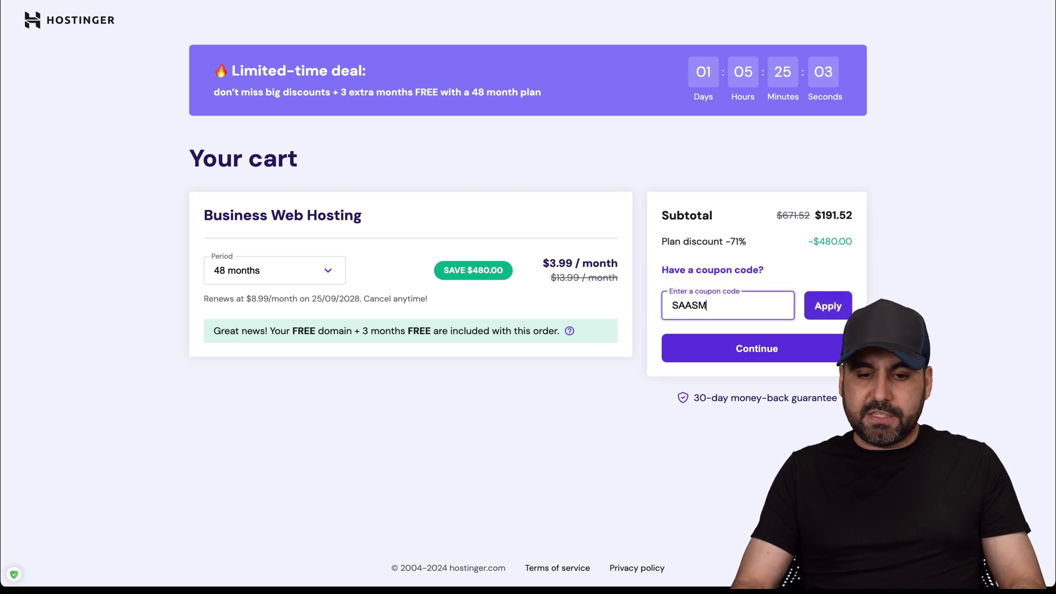
pyautogui.click(825, 306)
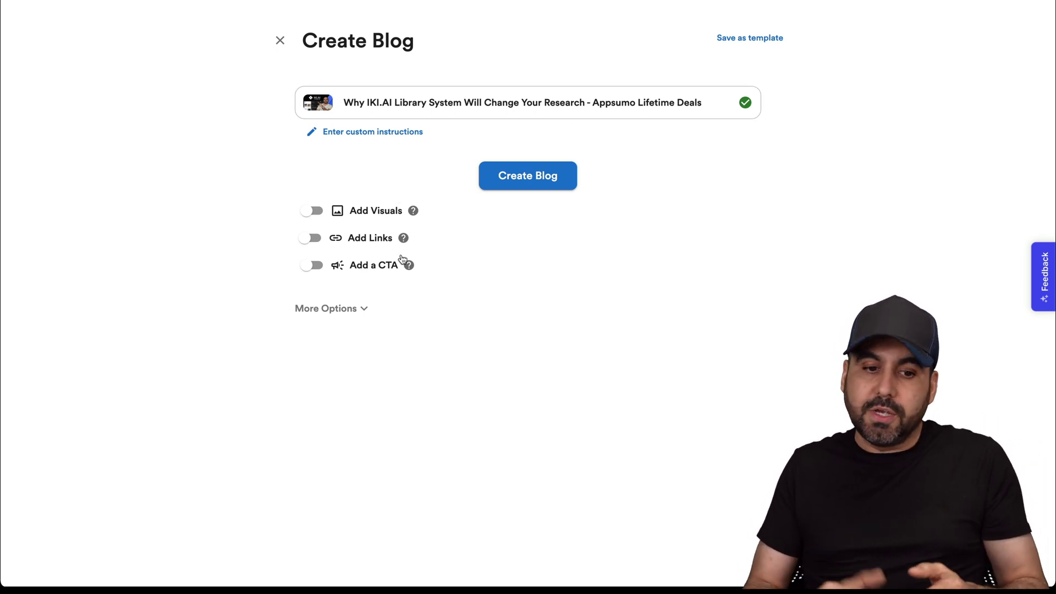
# - Enable Add Visuals with Embed Video as featured, add screenshots, and turn on Add Links
pyautogui.click(313, 212)
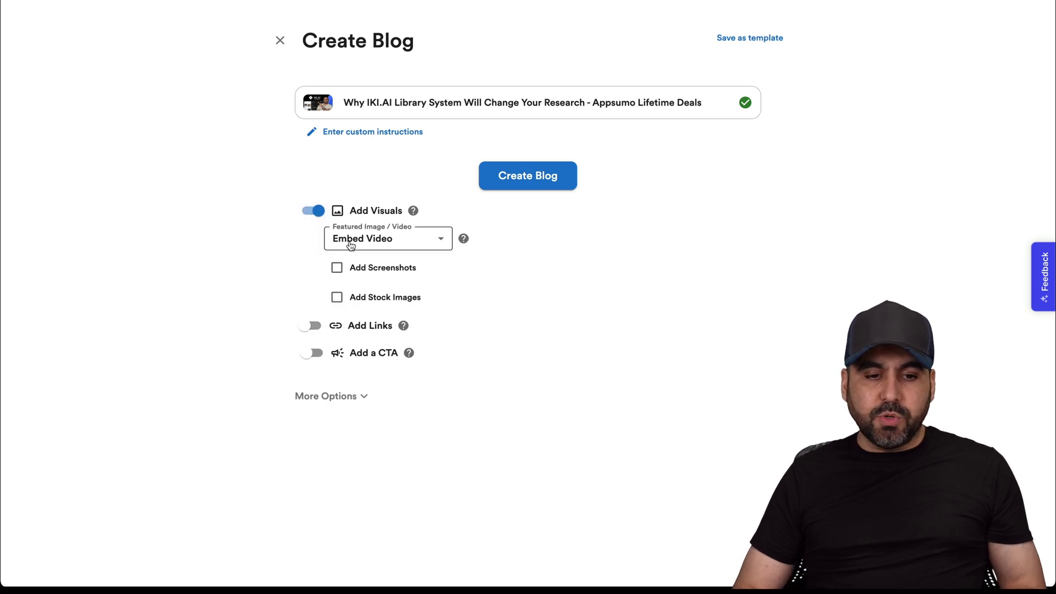
pyautogui.click(409, 242)
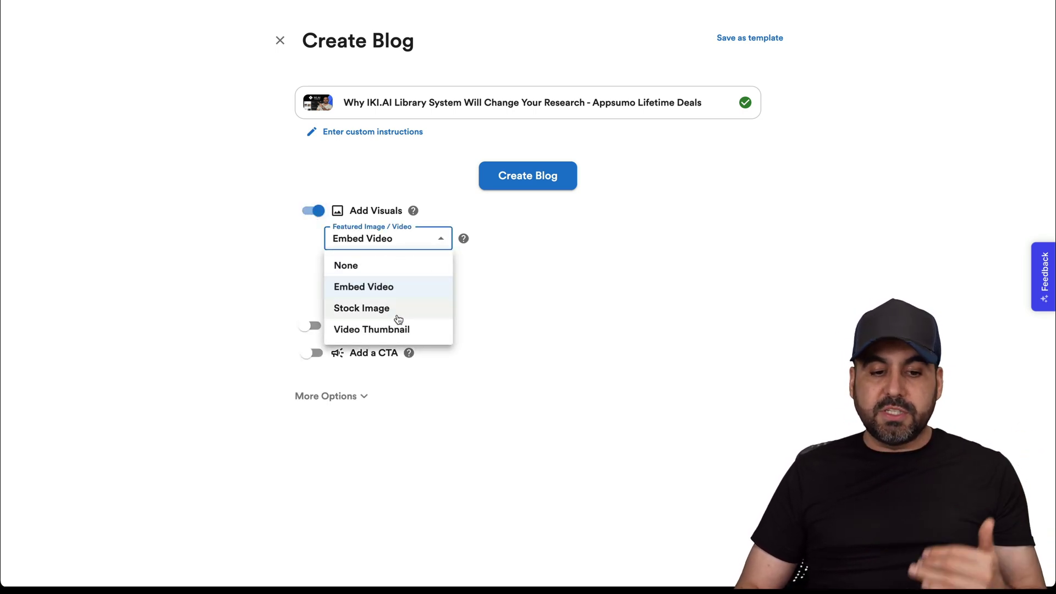
pyautogui.click(519, 284)
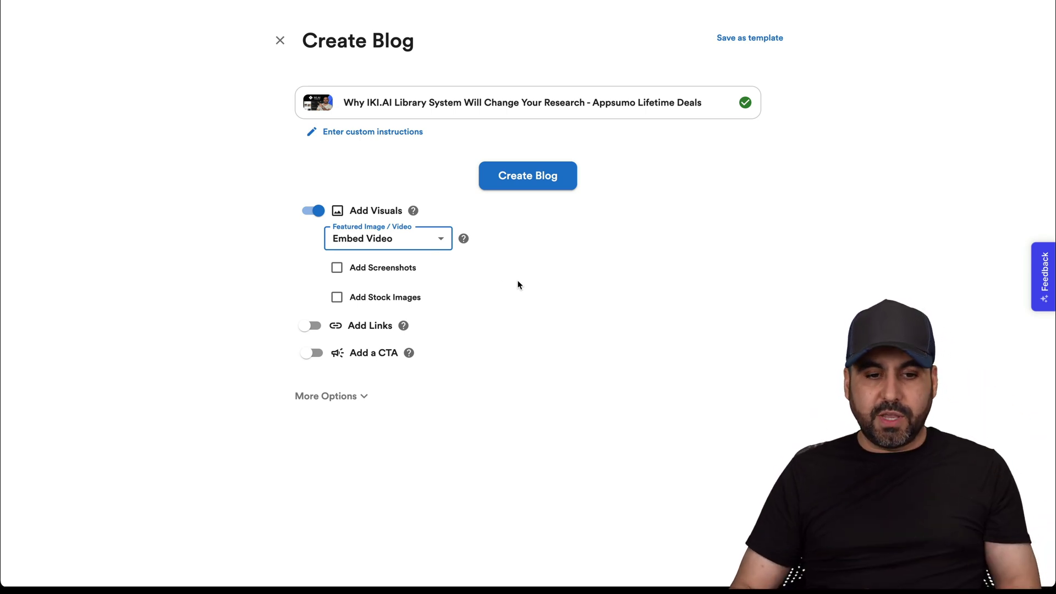
pyautogui.click(353, 269)
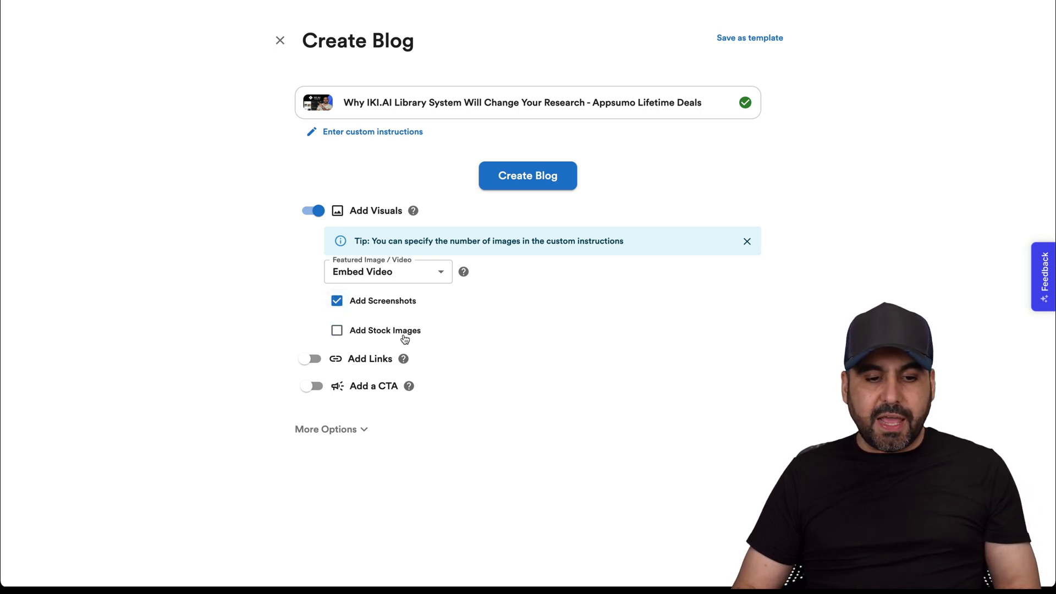
pyautogui.click(311, 361)
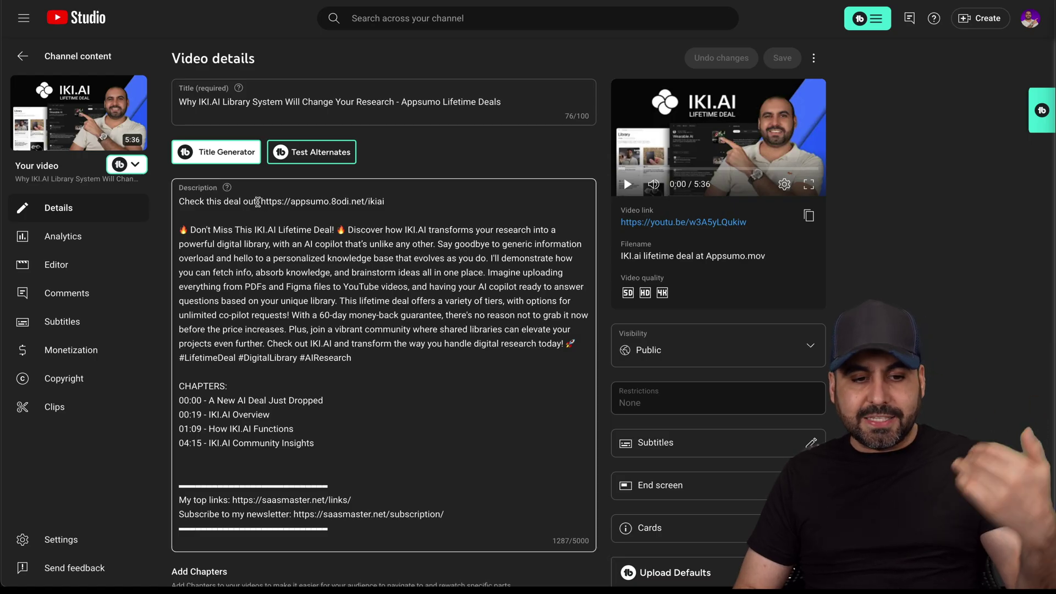
# - Check the AppSumo deal link in the description, then switch on Add a CTA with Free Stuff! chosen
pyautogui.moveTo(261, 201); pyautogui.dragTo(459, 202)
pyautogui.hotkey('ctrl', 'c')
pyautogui.click(464, 203)
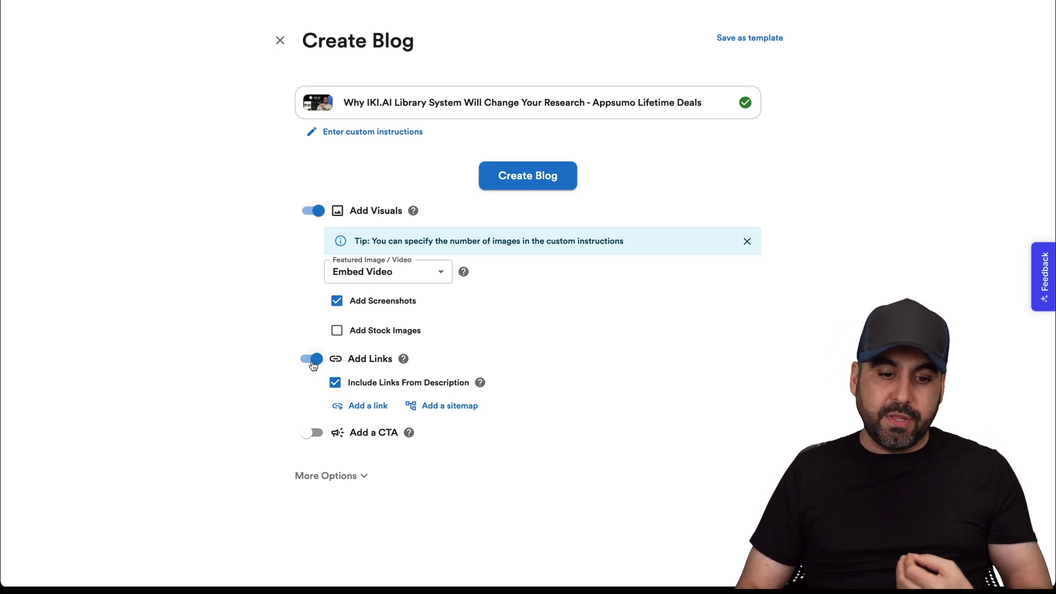
pyautogui.click(323, 435)
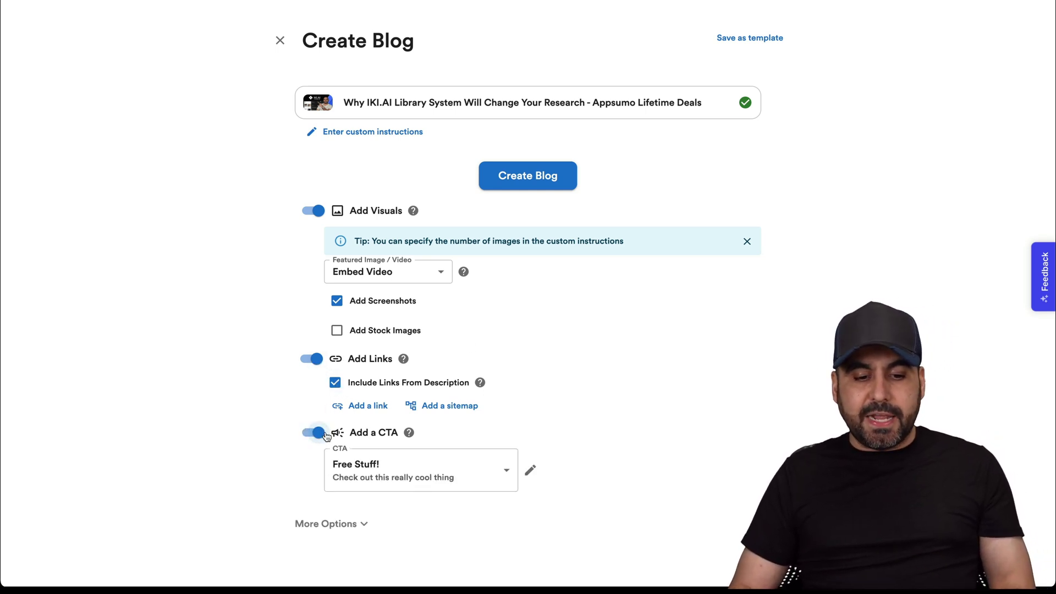
pyautogui.click(531, 465)
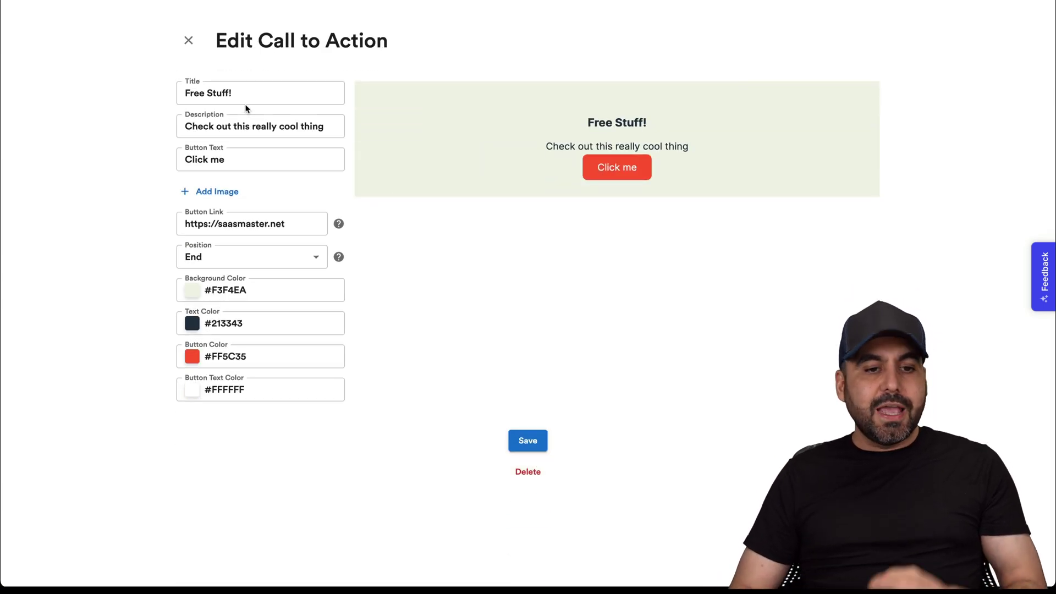
# - Retitle the CTA 'Check Out This Deal' and change its button text to 'Click Here'
pyautogui.moveTo(236, 95); pyautogui.dragTo(125, 97)
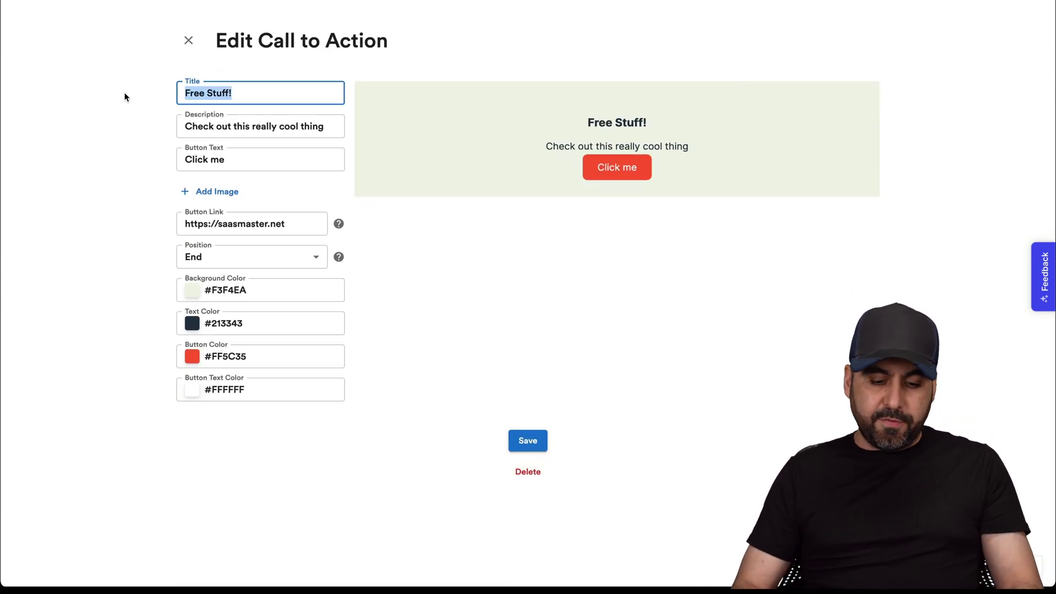
pyautogui.write('Check Out This Deal')
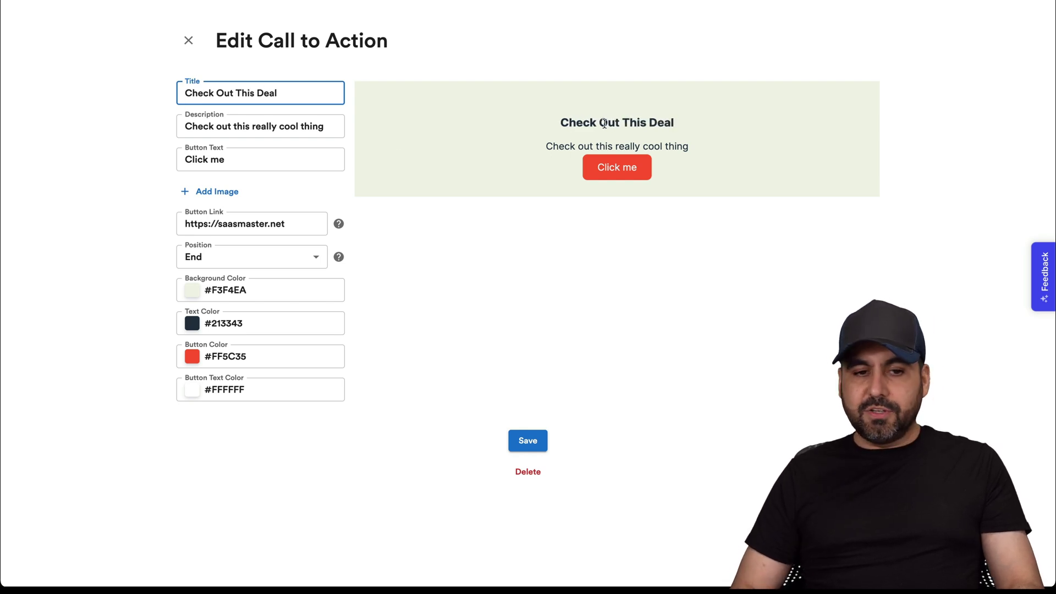
pyautogui.doubleClick(226, 163)
pyautogui.write('Here')
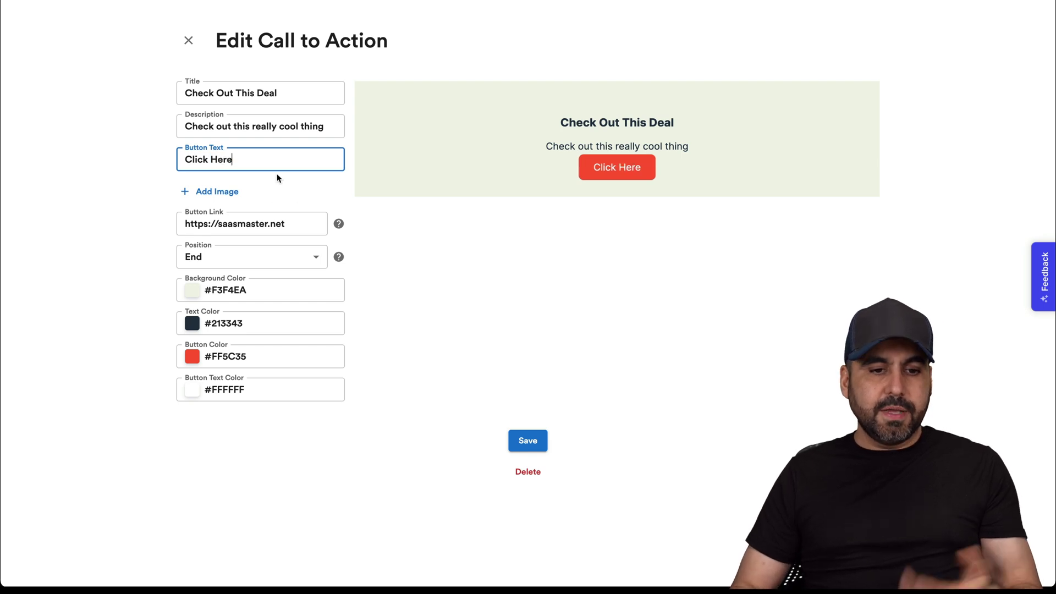
pyautogui.click(183, 123)
# - Set the CTA button link to the AppSumo deal URL from the YouTube description
pyautogui.click(314, 126)
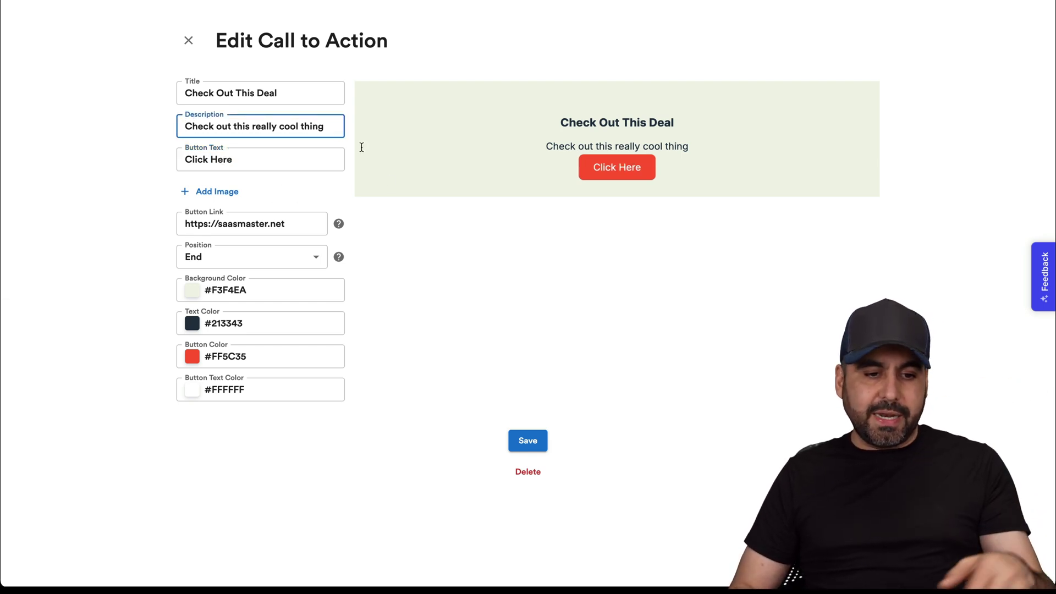
pyautogui.moveTo(187, 224); pyautogui.dragTo(333, 223)
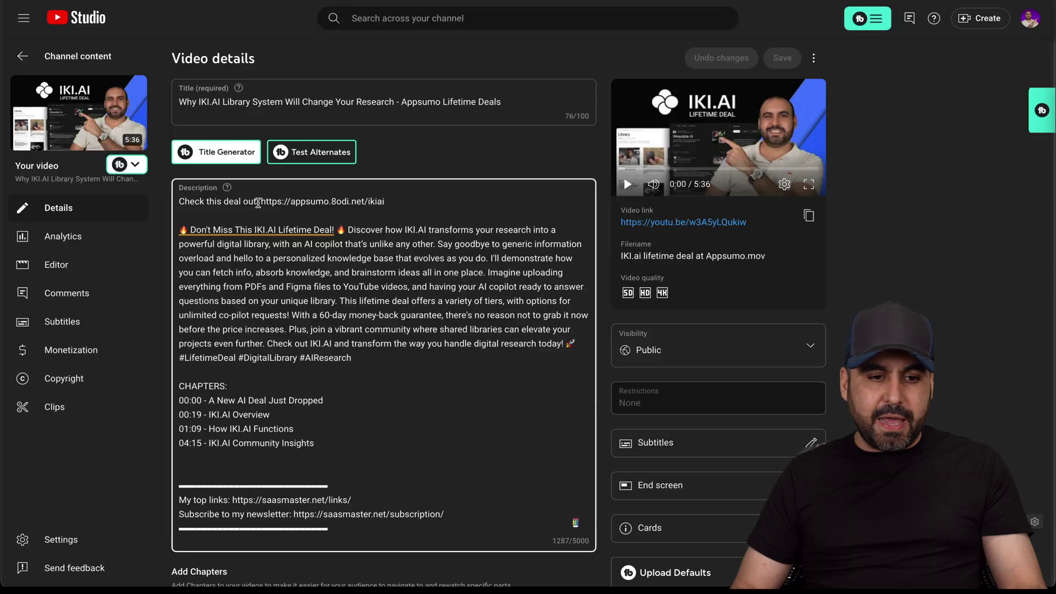
pyautogui.moveTo(258, 202); pyautogui.dragTo(385, 201)
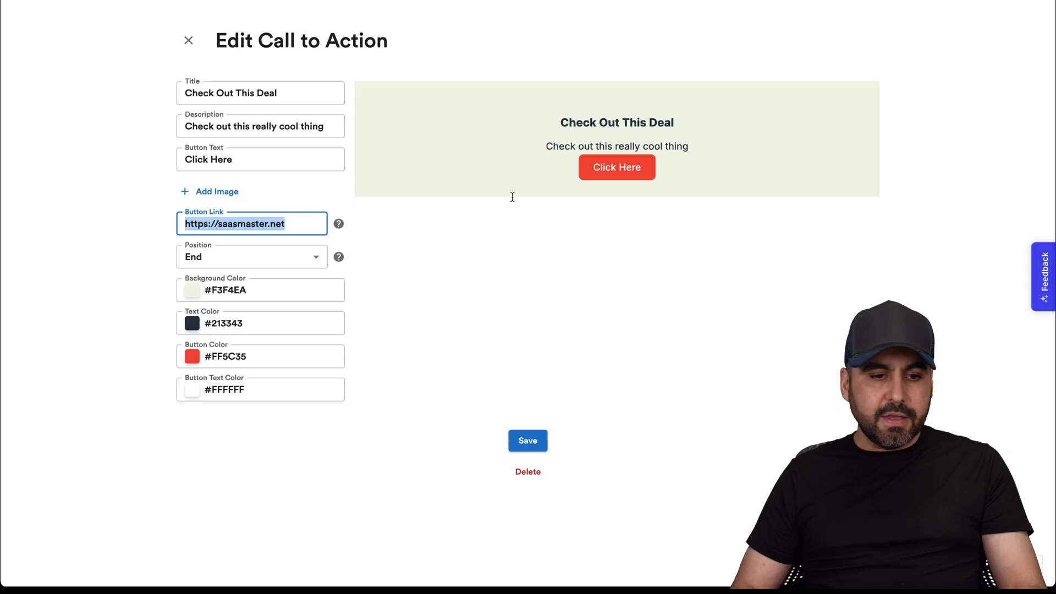
pyautogui.hotkey('ctrl', 'v')
pyautogui.click(491, 289)
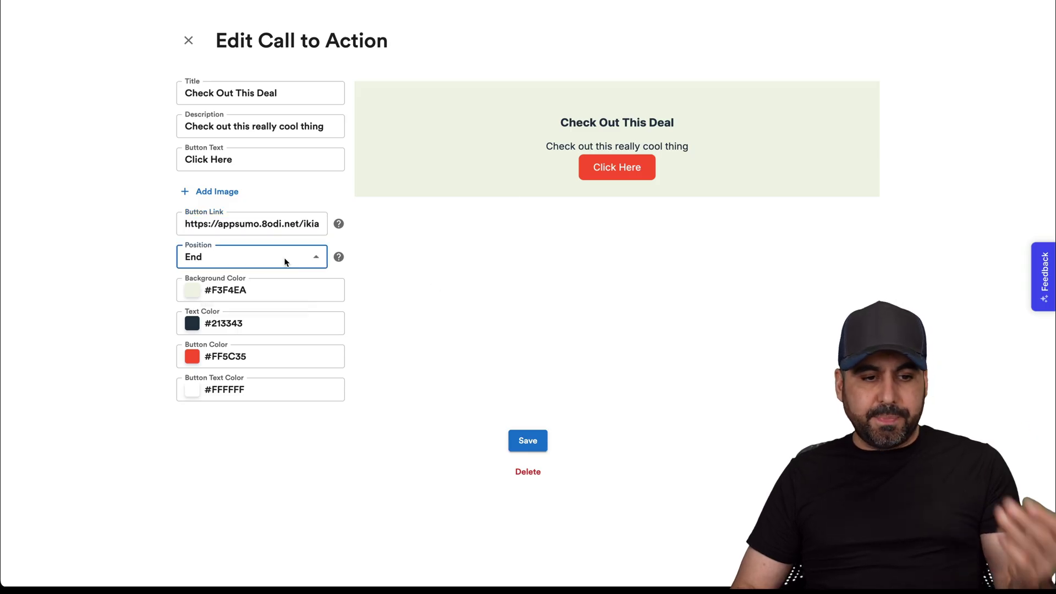
pyautogui.click(363, 302)
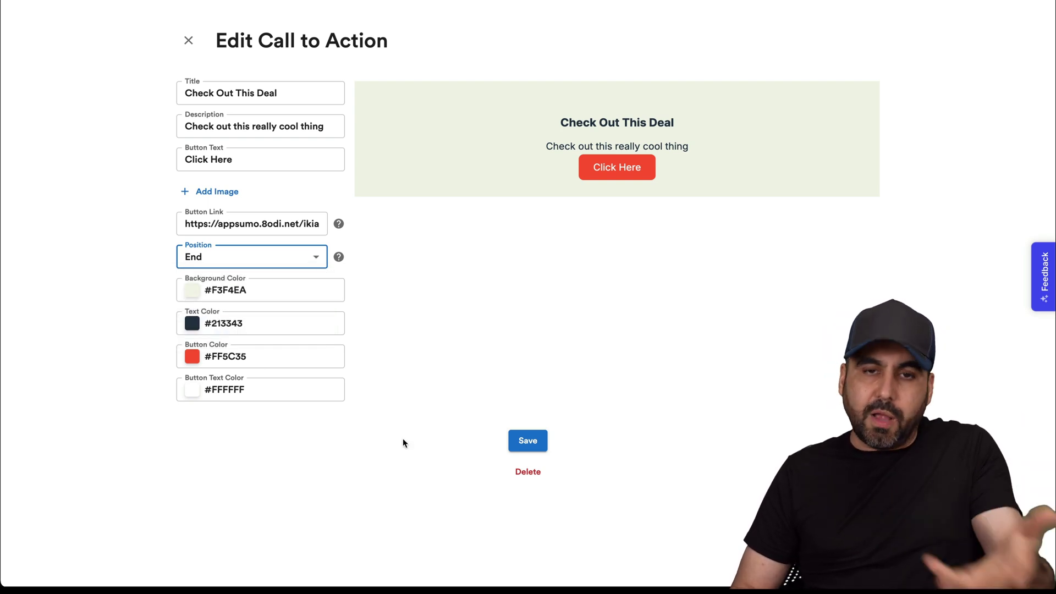
# - Save the call to action, expand More Options, and set blog length to Medium (~1500 words)
pyautogui.click(529, 442)
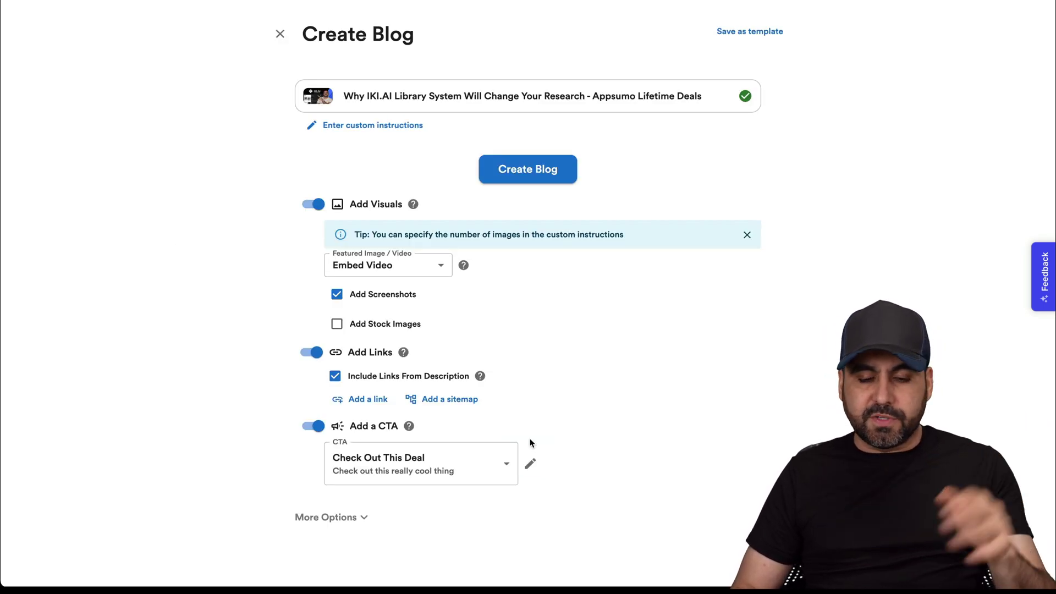
pyautogui.click(352, 519)
pyautogui.scroll(-10, 349, 520)
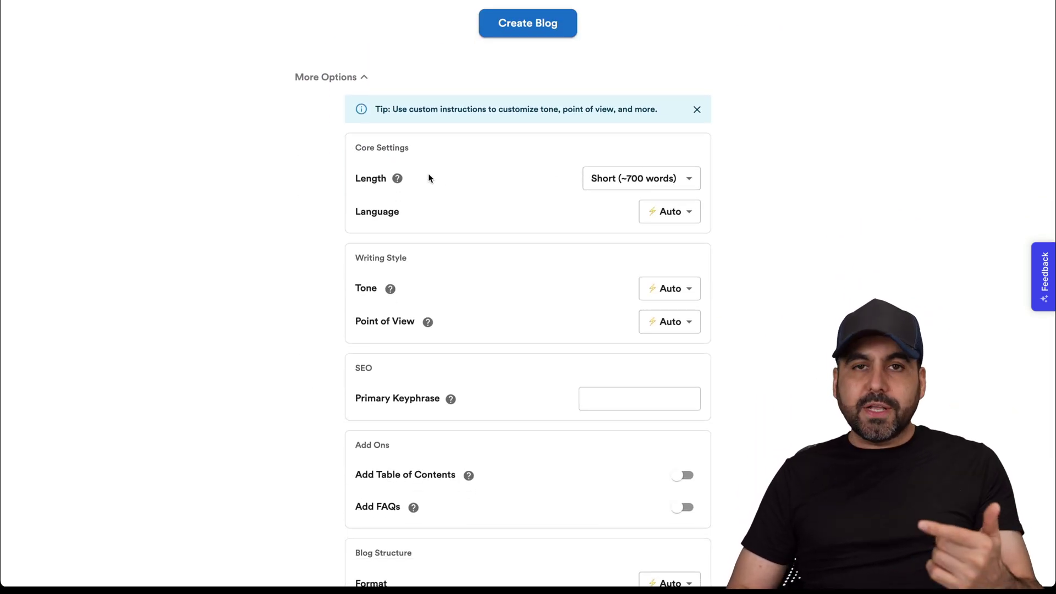
pyautogui.click(681, 184)
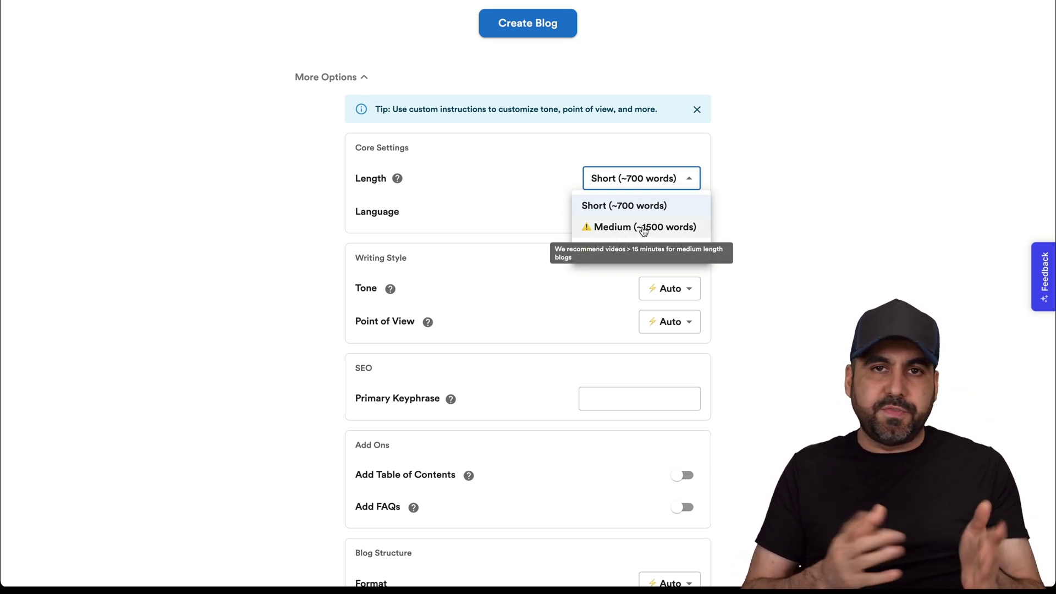
pyautogui.click(644, 228)
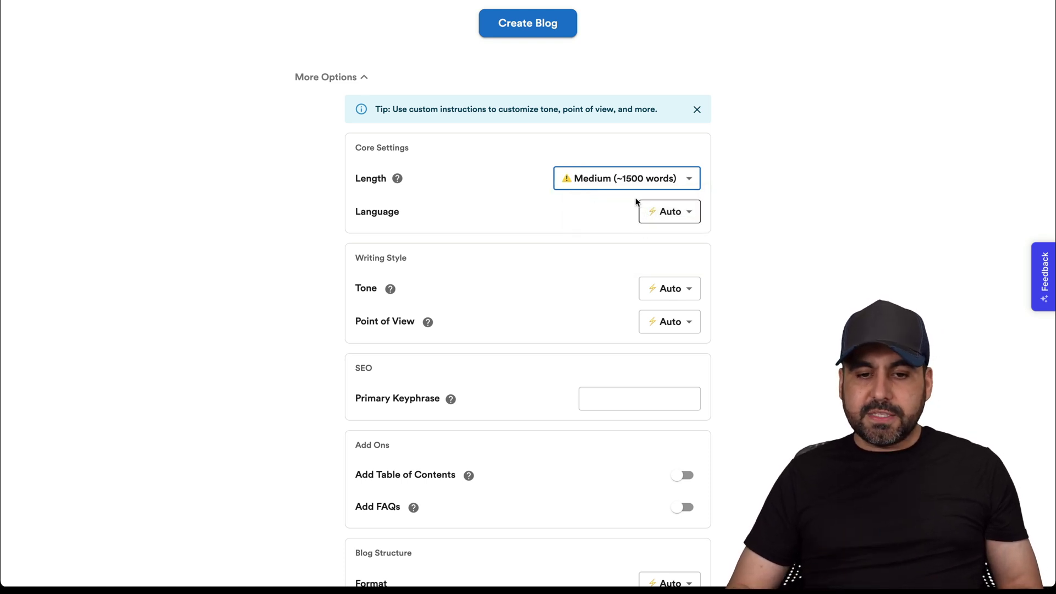
pyautogui.click(638, 182)
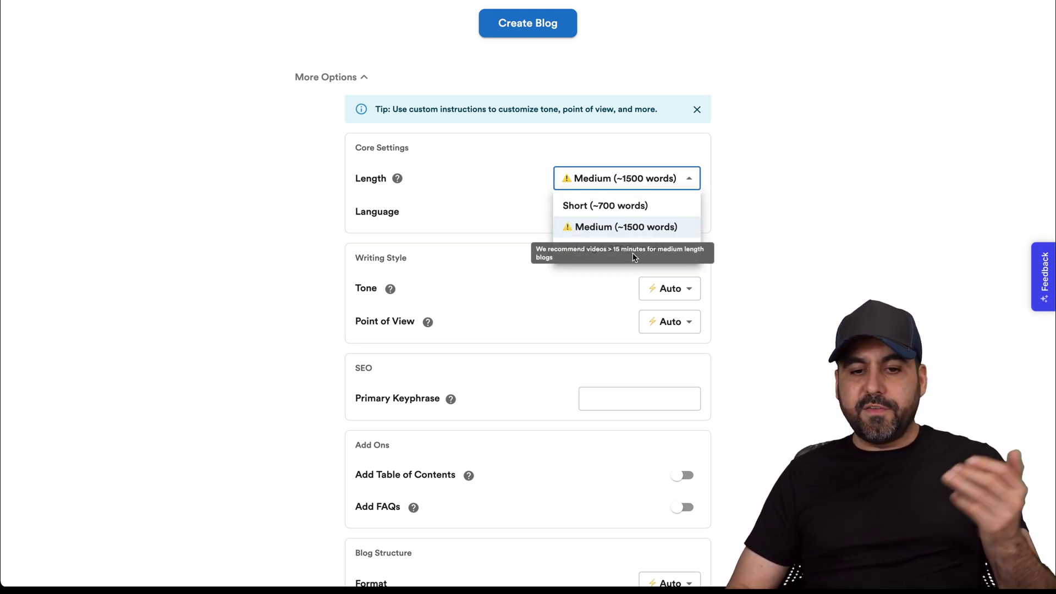
pyautogui.click(760, 257)
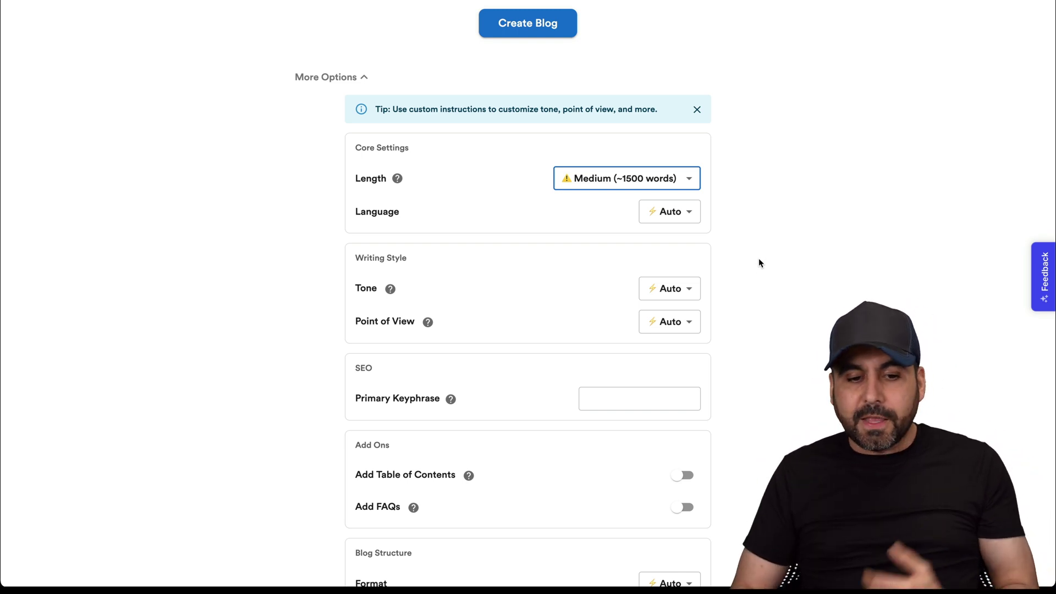
# - Set the blog language to English, leaving tone and point of view on Auto
pyautogui.scroll(-2, 746, 305)
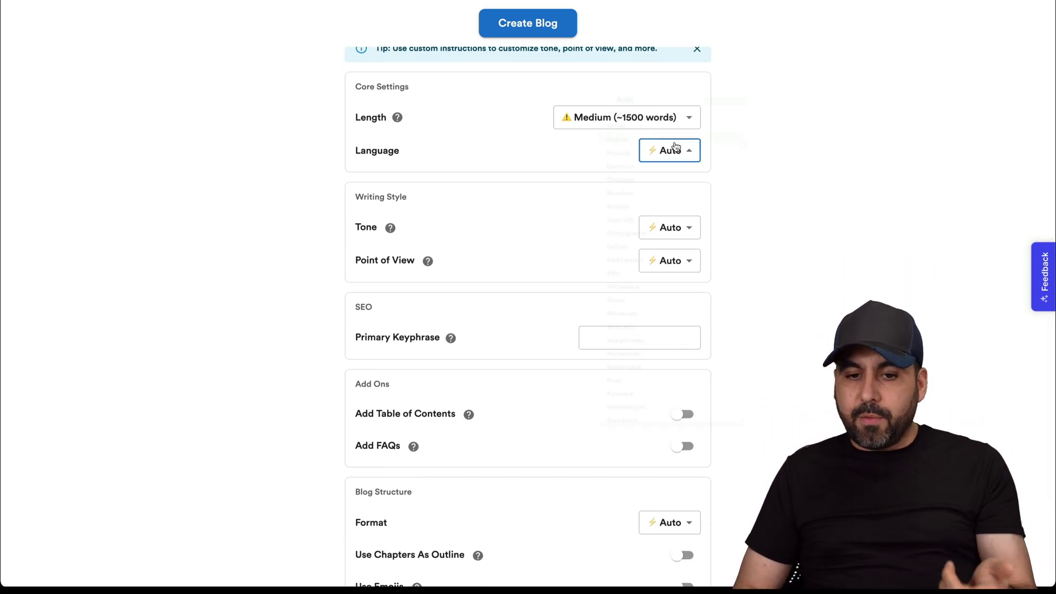
pyautogui.click(671, 150)
pyautogui.click(880, 266)
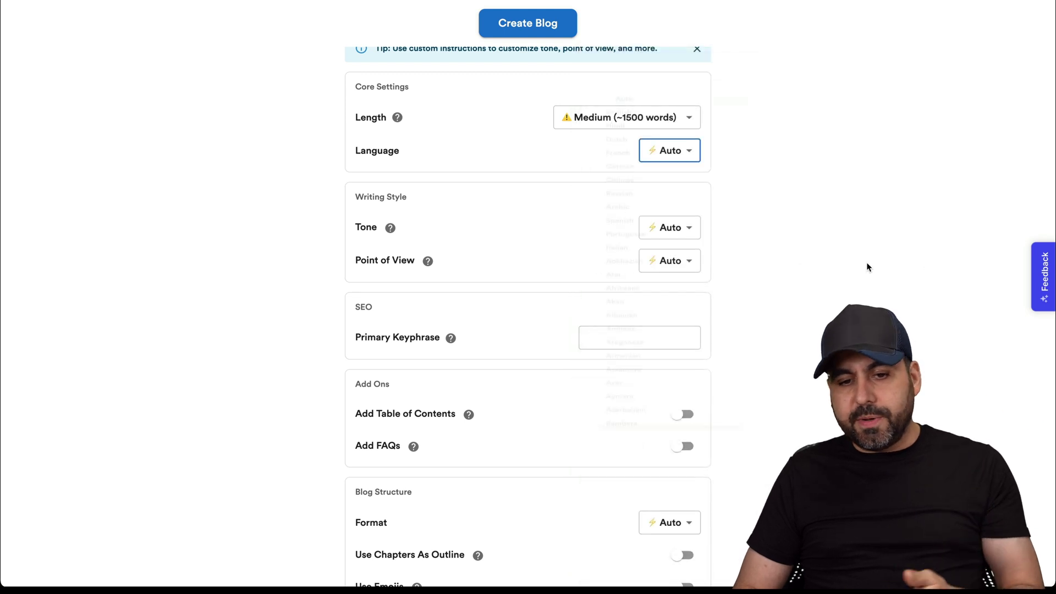
pyautogui.click(644, 151)
pyautogui.click(605, 83)
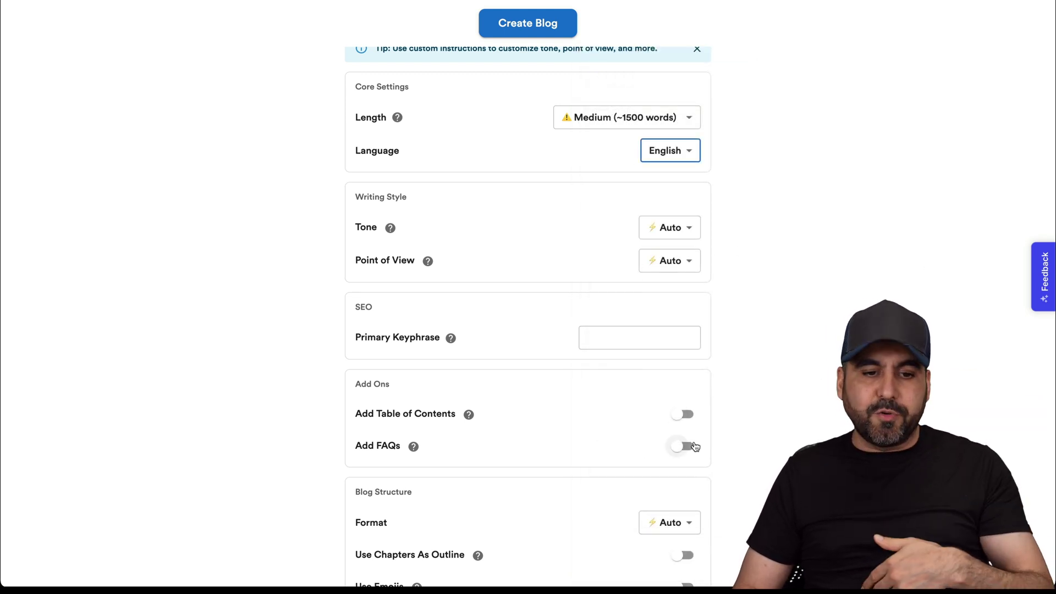
pyautogui.click(674, 227)
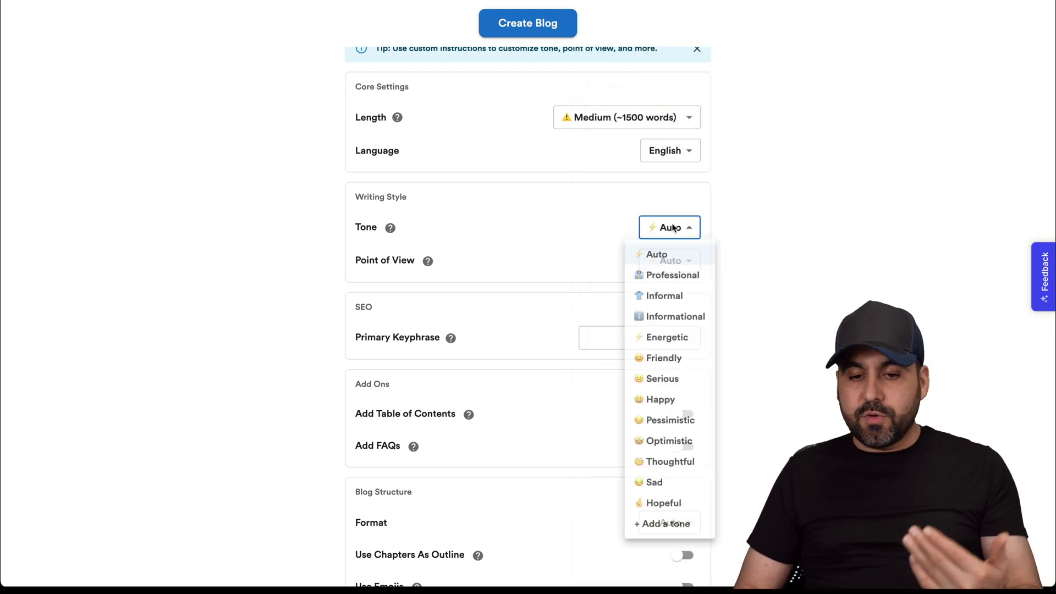
pyautogui.click(766, 374)
pyautogui.click(670, 261)
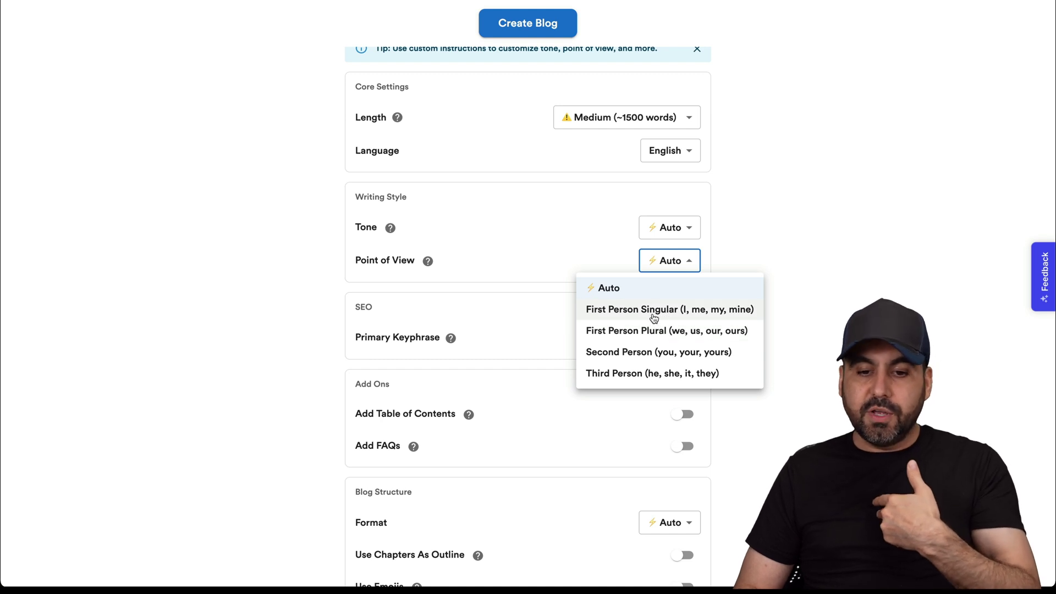
pyautogui.click(806, 302)
pyautogui.scroll(-2, 806, 301)
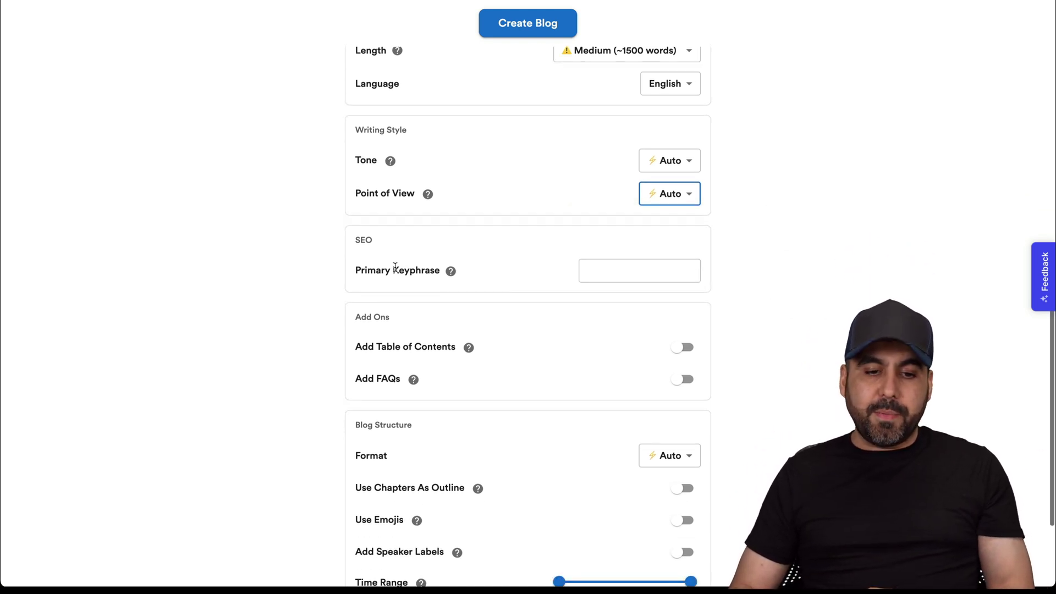
# - Include a table of contents and FAQs in the blog
pyautogui.click(631, 273)
pyautogui.scroll(-3, 605, 300)
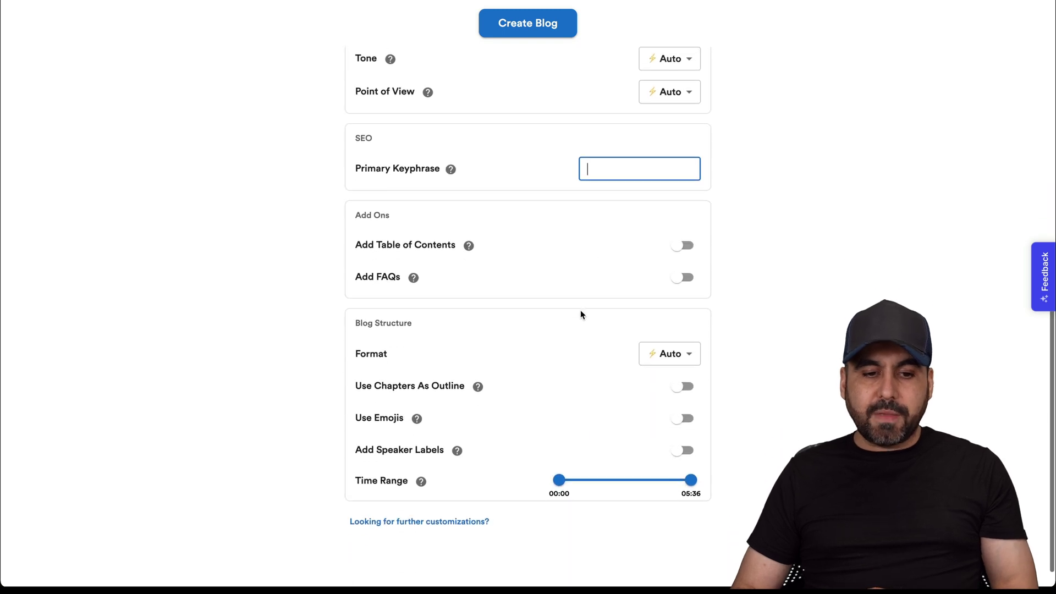
pyautogui.click(682, 245)
pyautogui.click(685, 277)
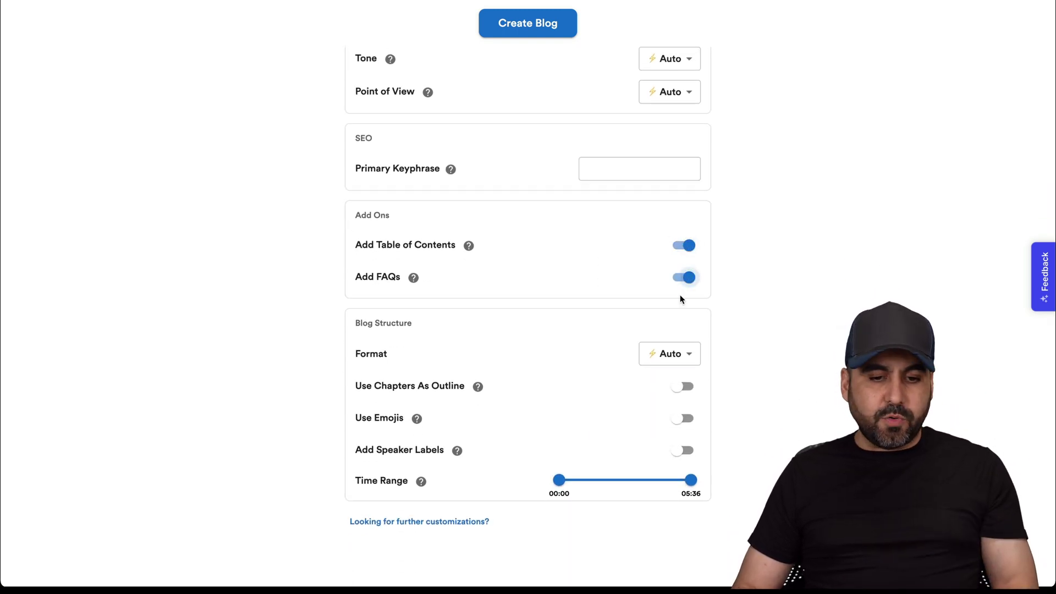
pyautogui.scroll(-1, 625, 368)
# - Choose the Product Review format, turn on emojis, and move the time range start later
pyautogui.click(655, 322)
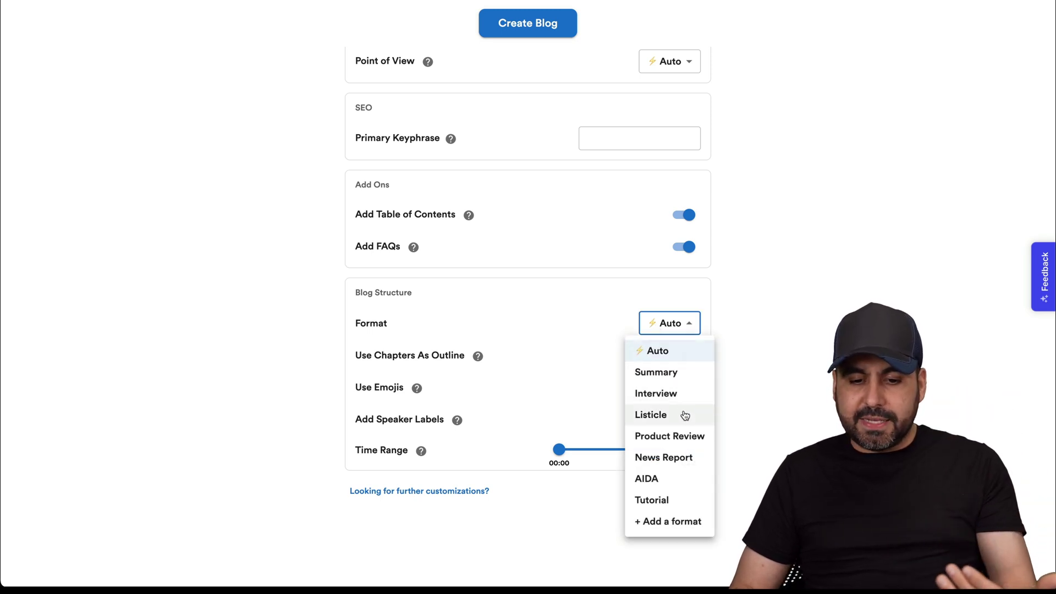
pyautogui.click(689, 441)
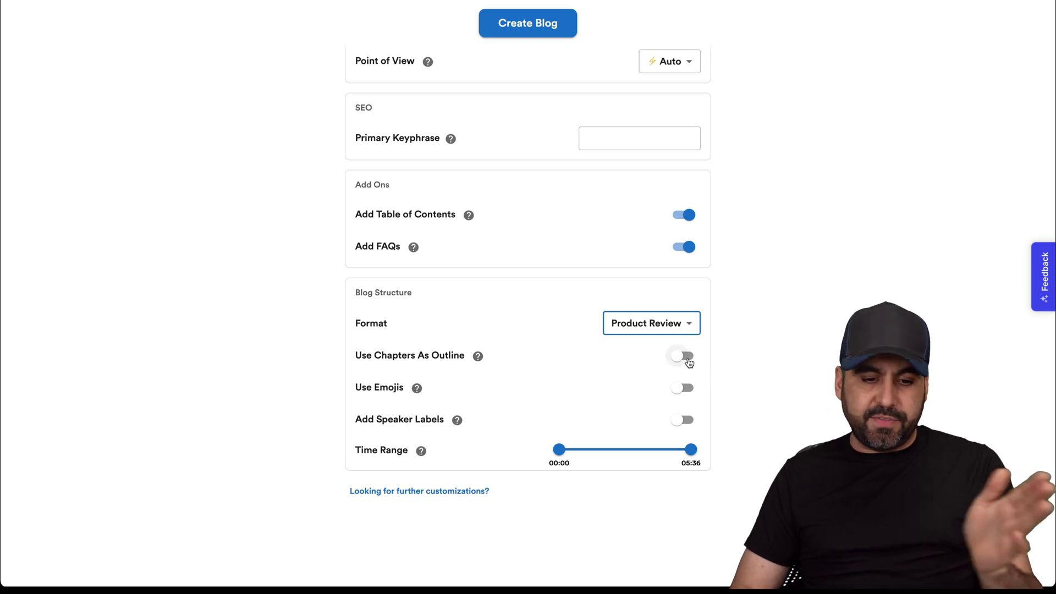
pyautogui.click(684, 391)
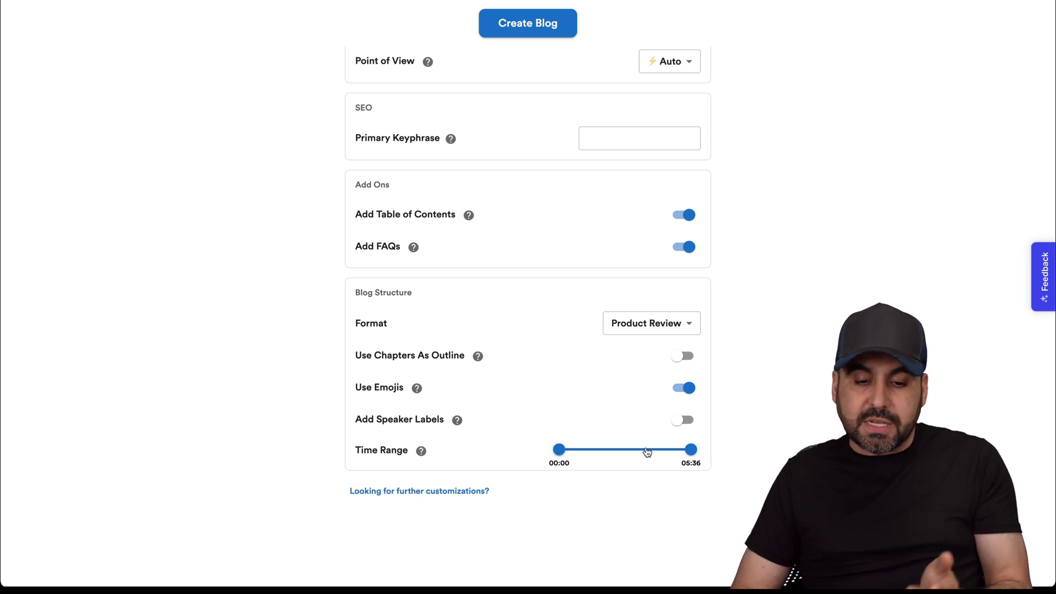
pyautogui.moveTo(559, 453); pyautogui.dragTo(578, 458)
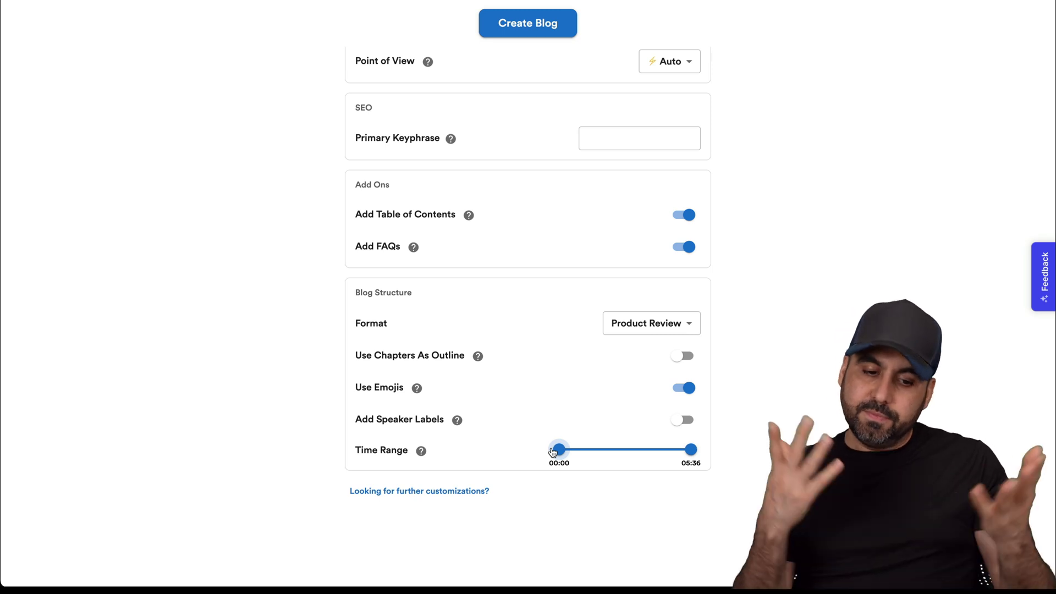
pyautogui.scroll(15, 553, 451)
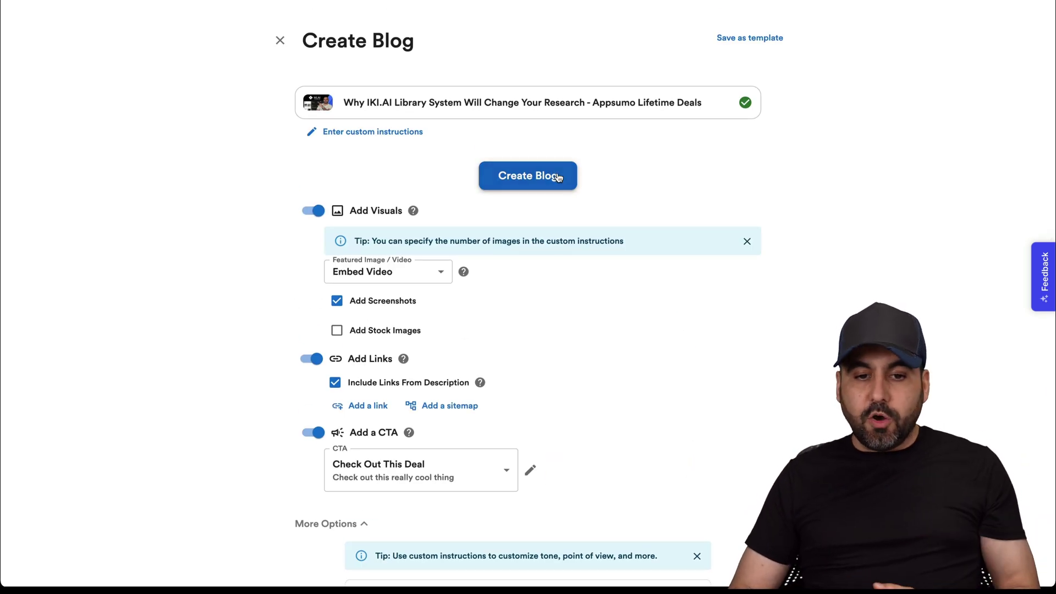
# - Create the blog 'Transform Your Research with IKI.AI: A Comprehensive Review' from the video
pyautogui.click(557, 175)
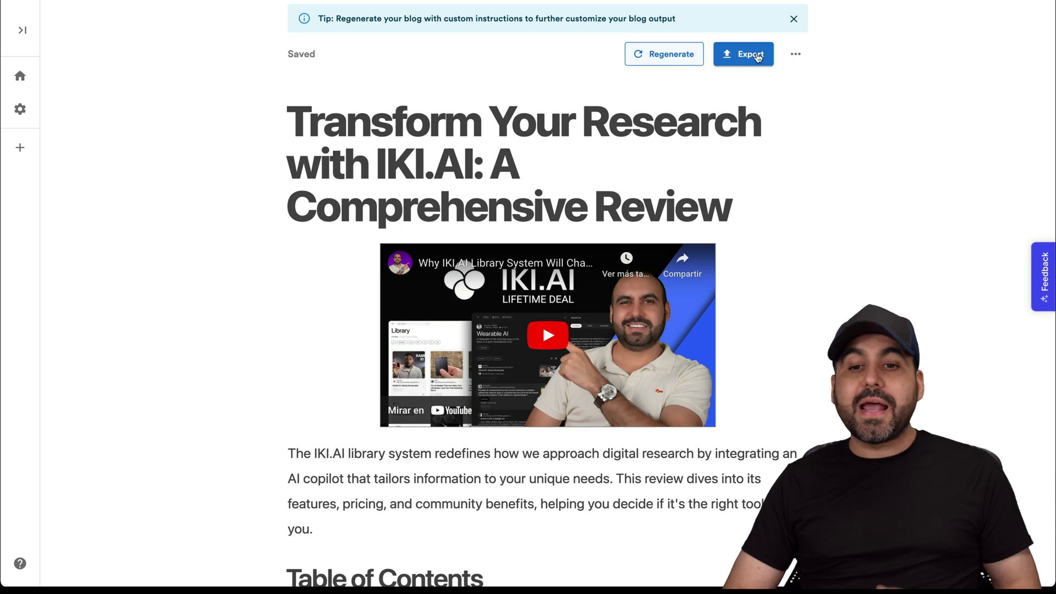
pyautogui.click(795, 58)
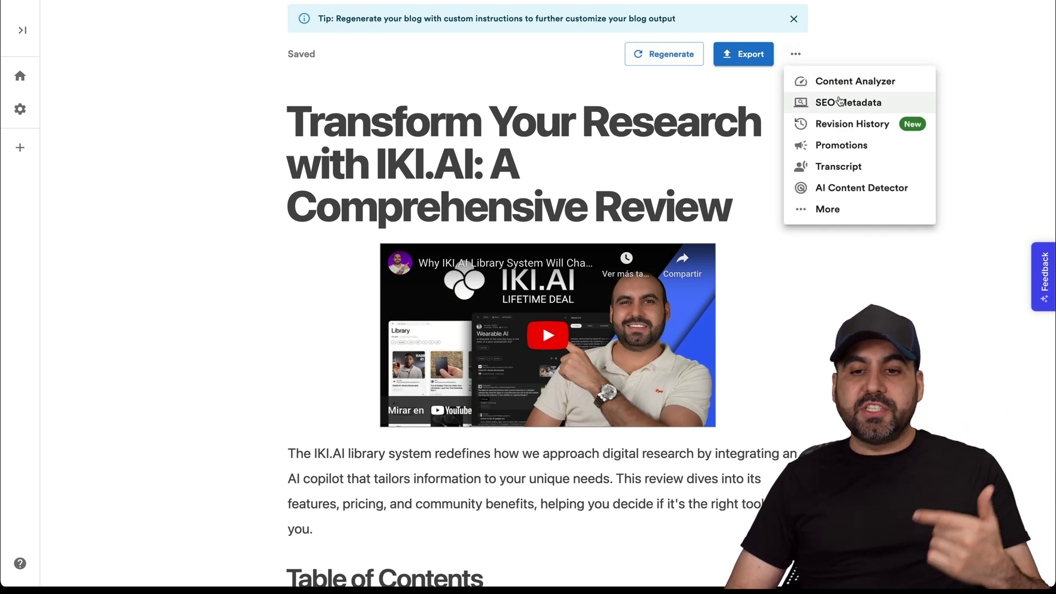
pyautogui.click(851, 84)
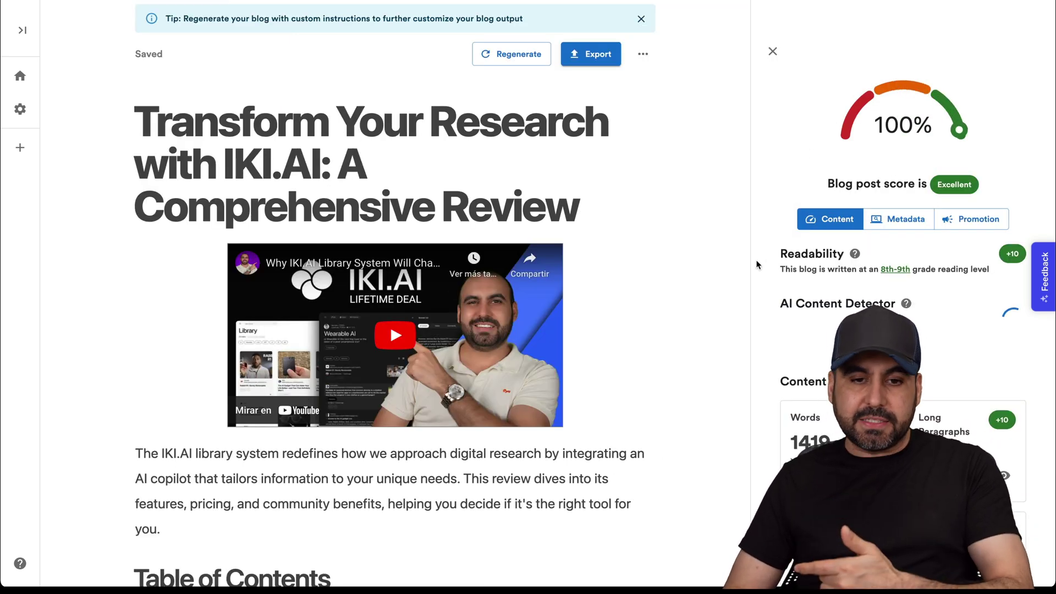
pyautogui.scroll(-7, 629, 359)
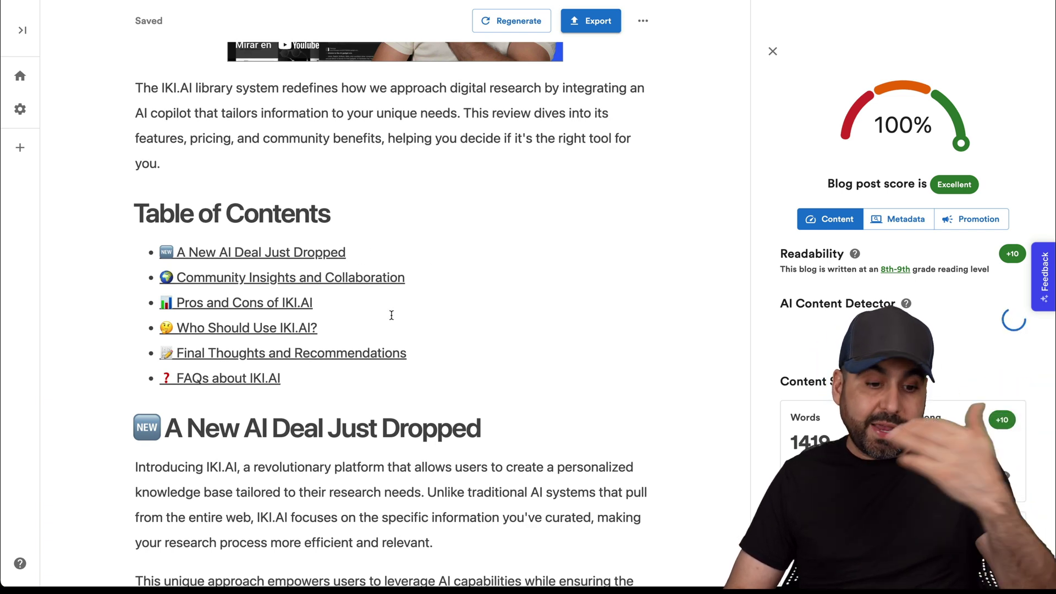
pyautogui.scroll(-6, 392, 315)
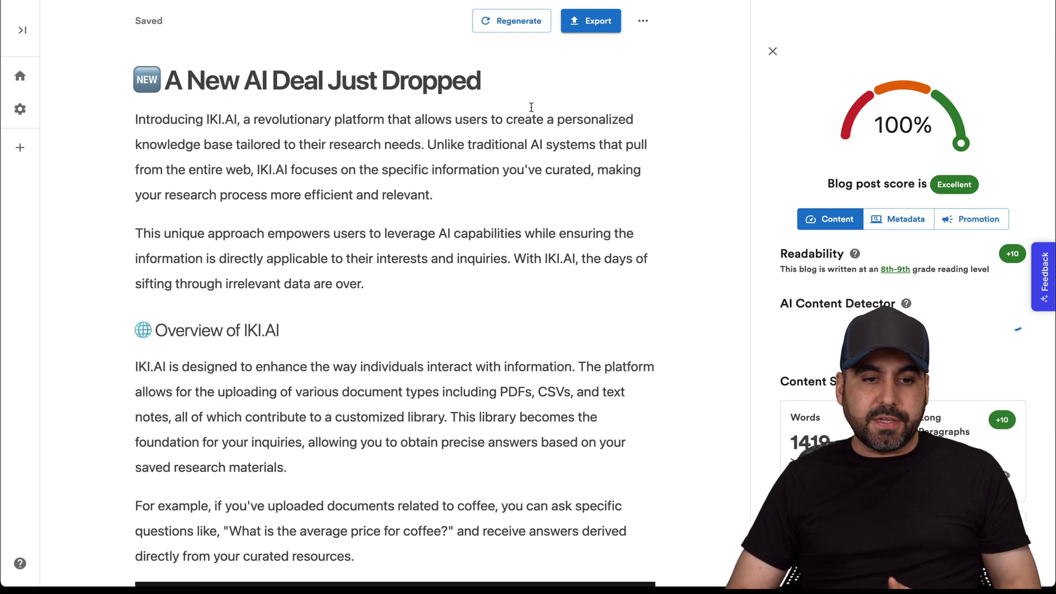
pyautogui.scroll(-7, 507, 331)
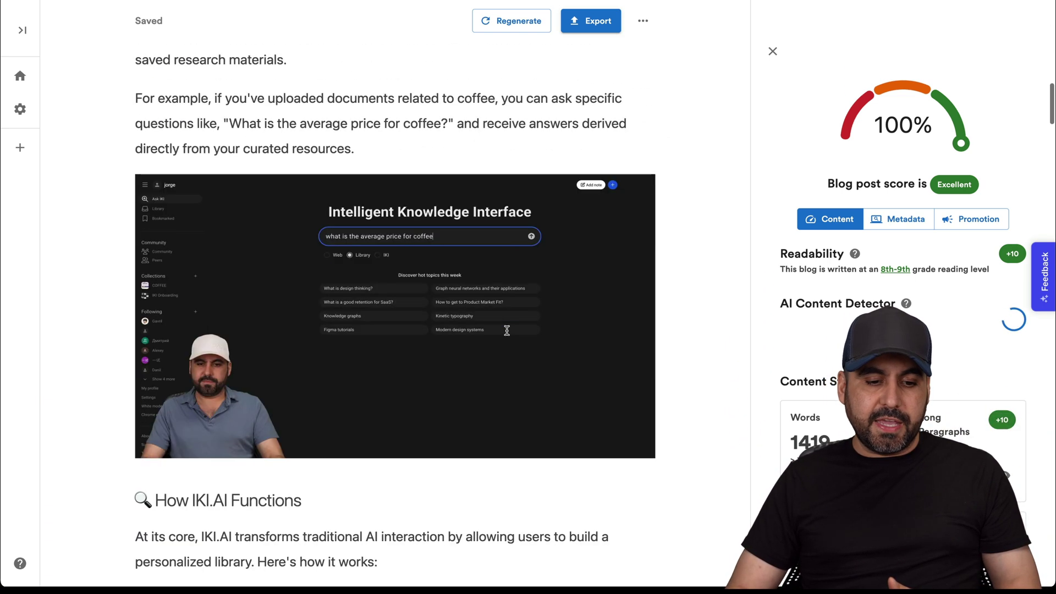
pyautogui.scroll(-10, 506, 331)
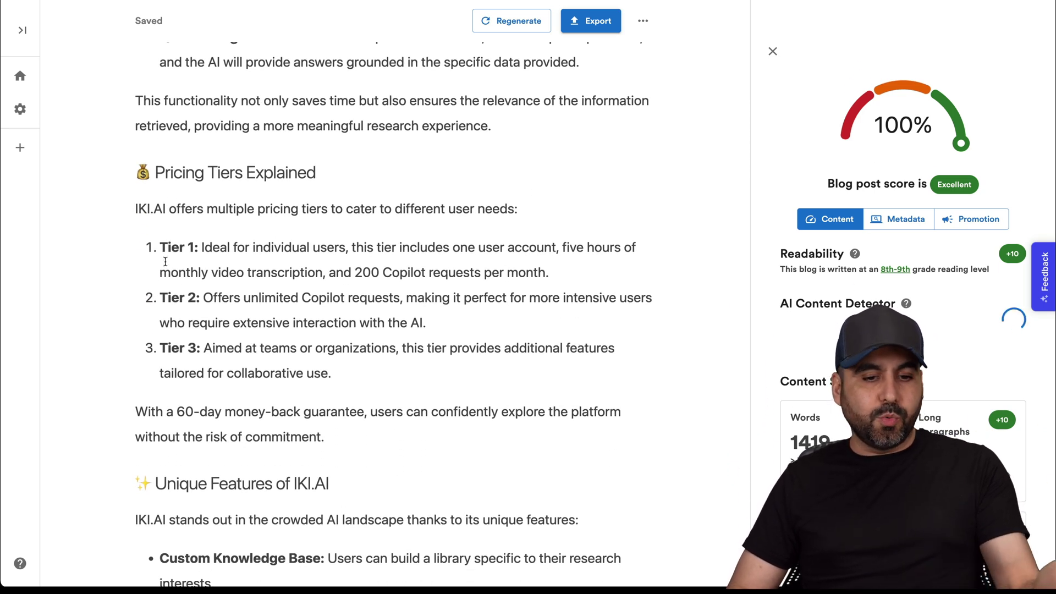
pyautogui.moveTo(281, 249); pyautogui.dragTo(279, 373)
pyautogui.click(397, 349)
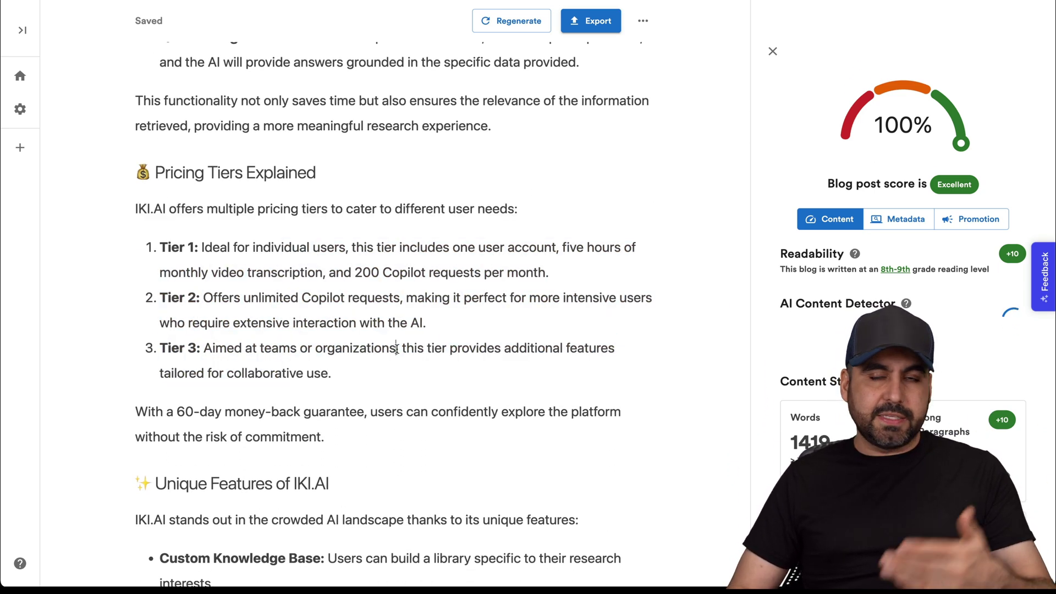
pyautogui.scroll(-3, 397, 349)
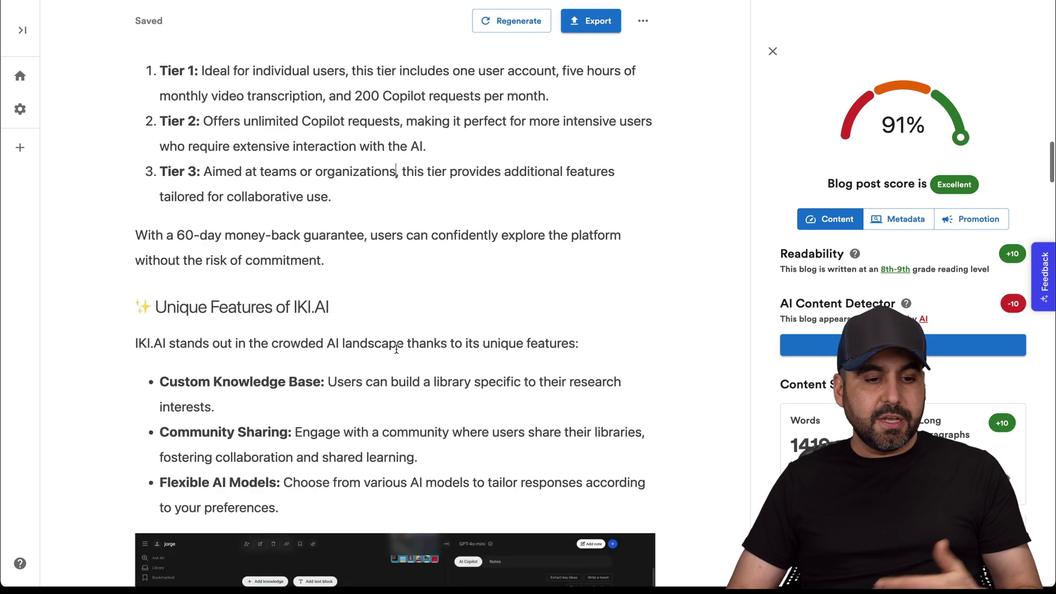
pyautogui.moveTo(162, 228); pyautogui.dragTo(366, 235)
pyautogui.click(365, 235)
pyautogui.scroll(-5, 368, 229)
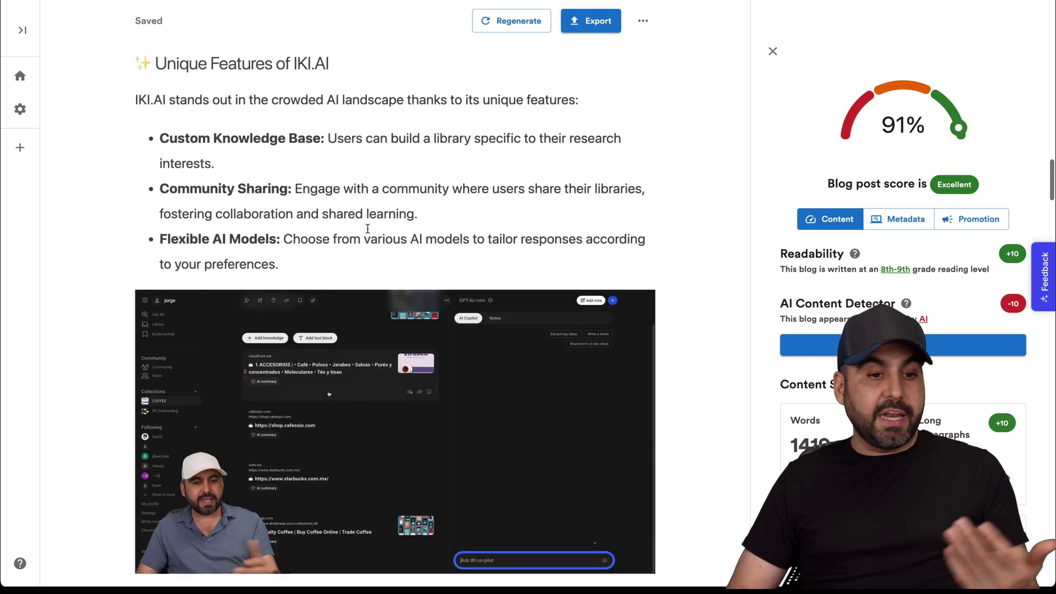
pyautogui.scroll(1, 148, 85)
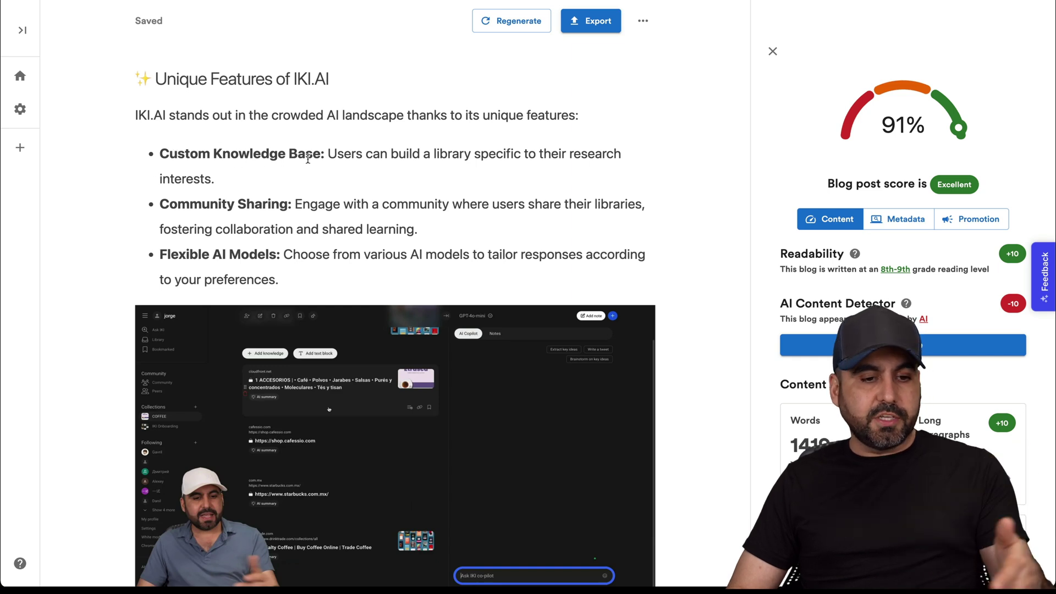
pyautogui.scroll(-17, 279, 210)
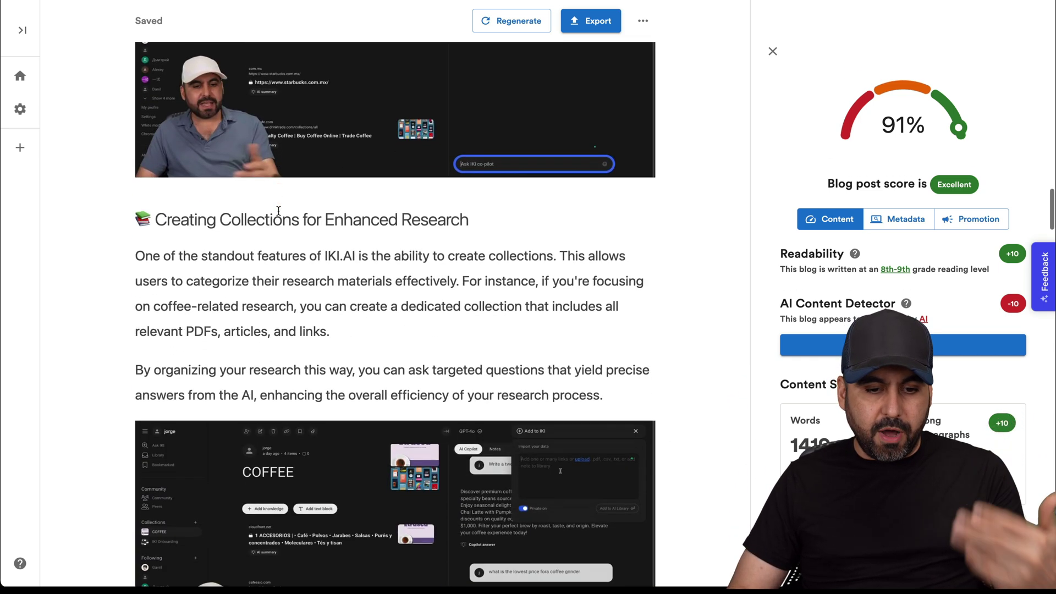
pyautogui.scroll(-8, 278, 211)
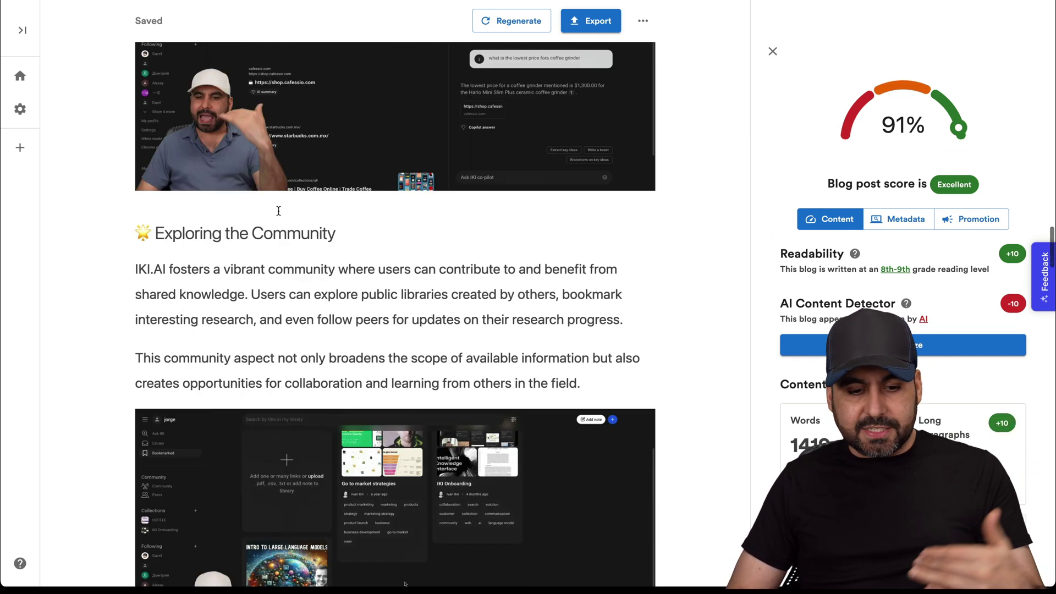
pyautogui.scroll(-1, 278, 211)
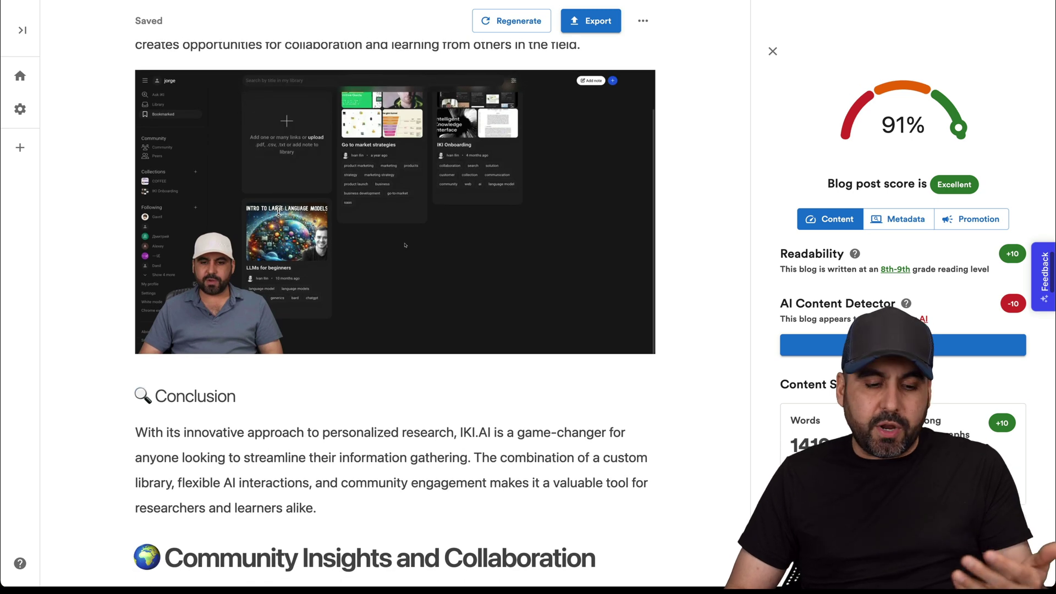
pyautogui.scroll(-5, 279, 210)
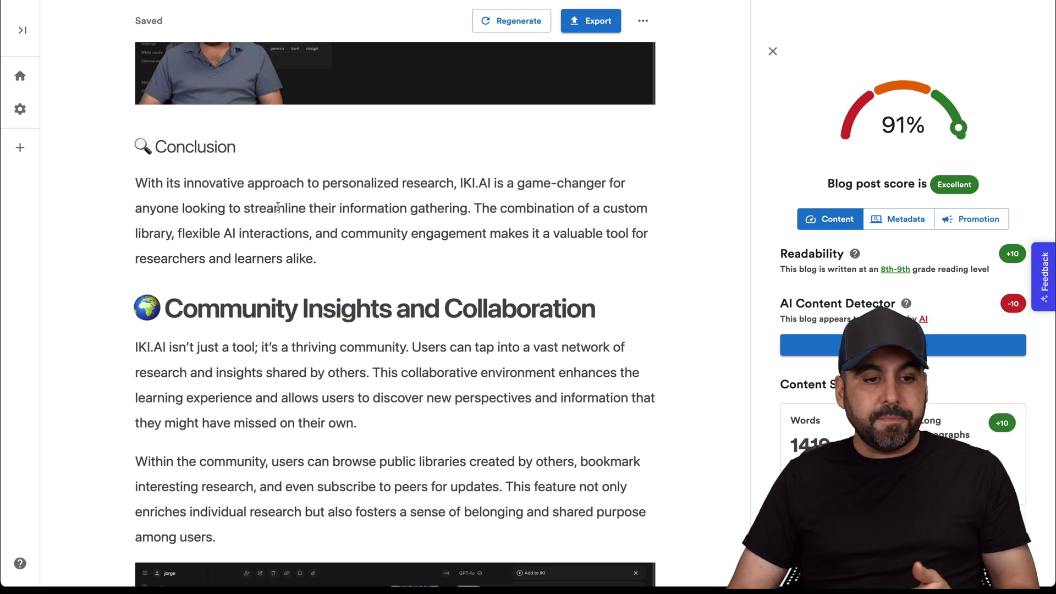
pyautogui.scroll(-14, 240, 182)
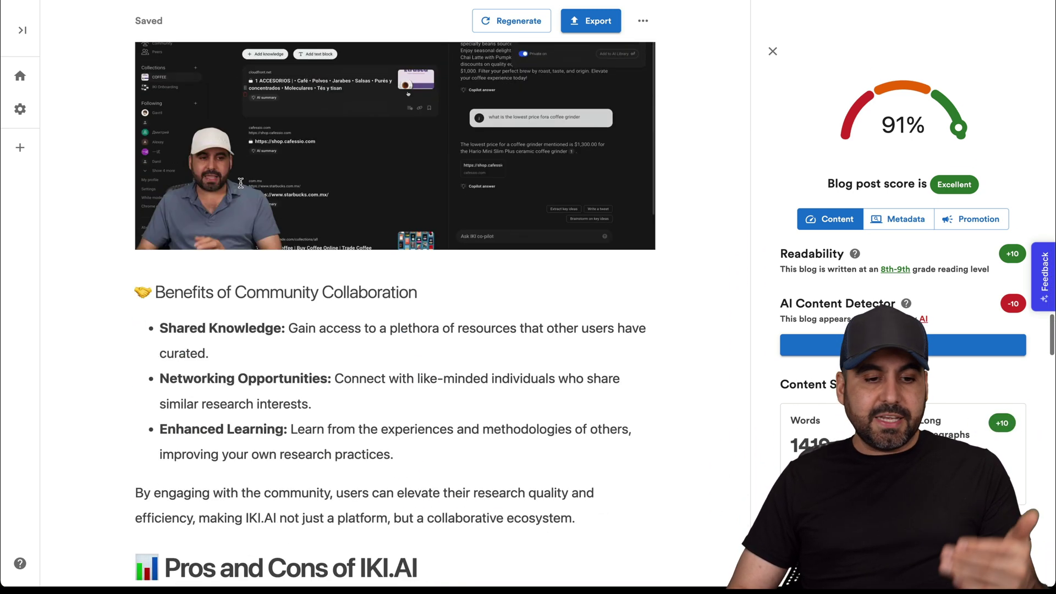
pyautogui.scroll(-3, 240, 183)
pyautogui.scroll(-10, 241, 182)
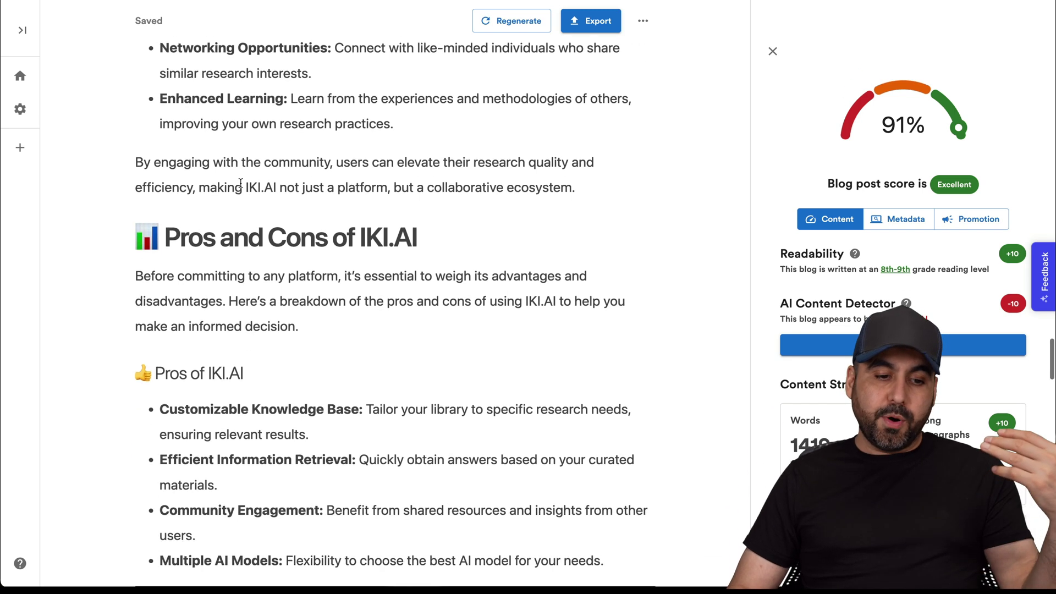
pyautogui.scroll(-8, 200, 297)
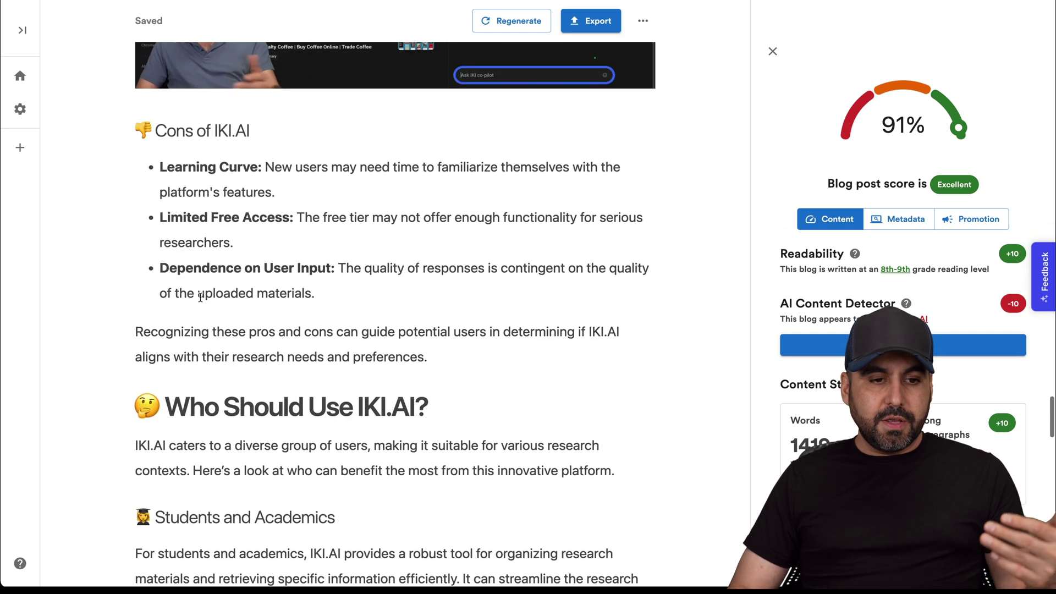
pyautogui.scroll(-5, 226, 297)
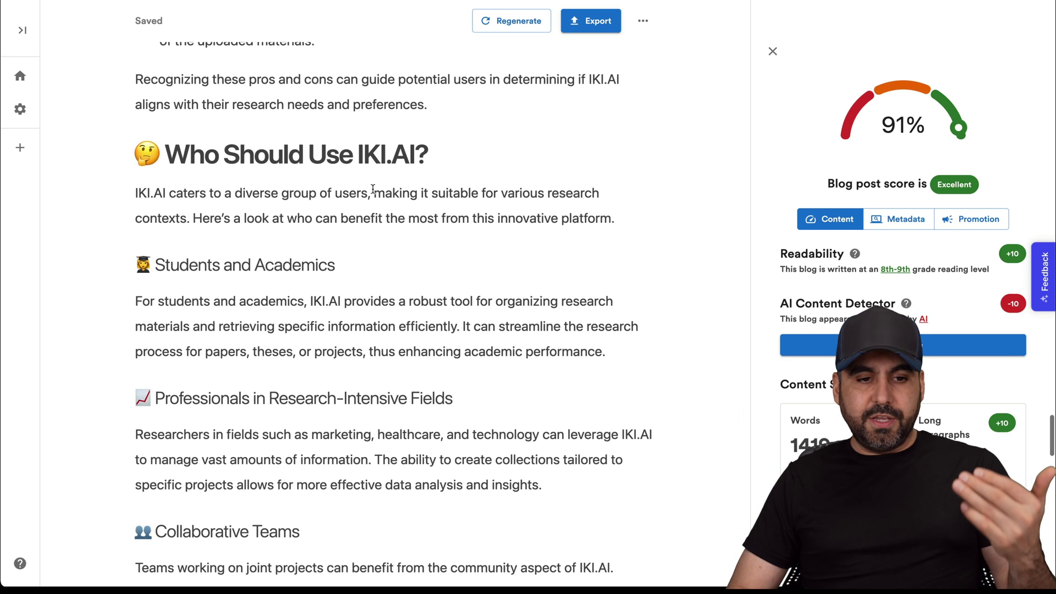
pyautogui.scroll(-20, 379, 186)
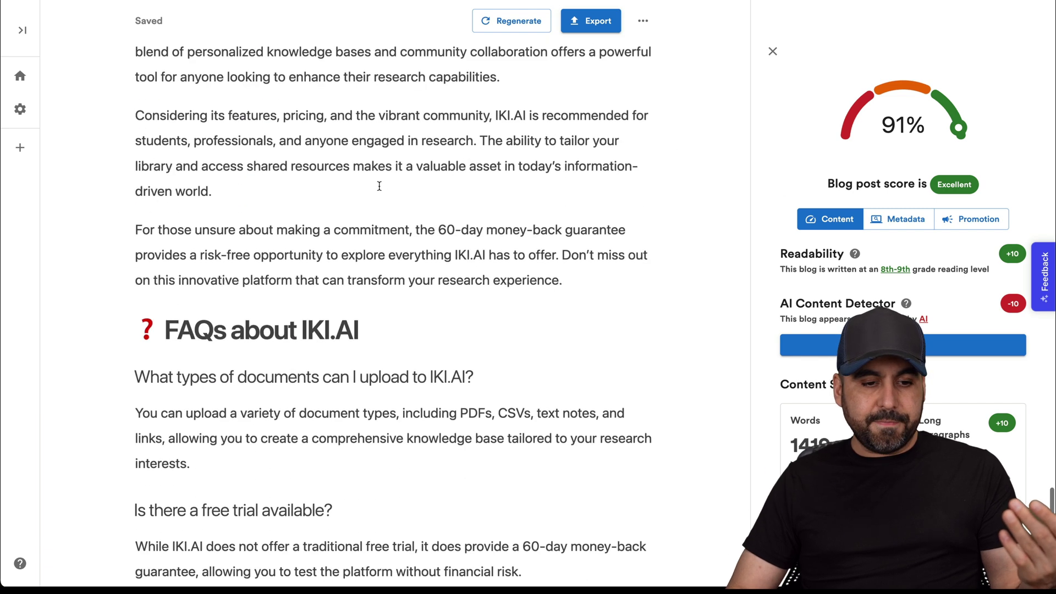
pyautogui.scroll(-10, 379, 186)
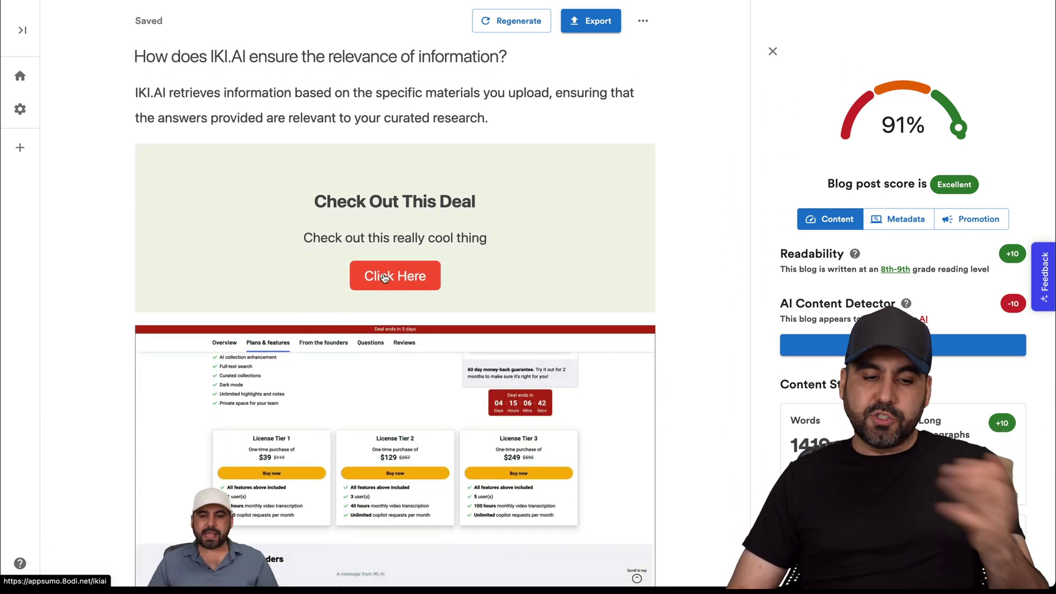
pyautogui.scroll(-2, 385, 278)
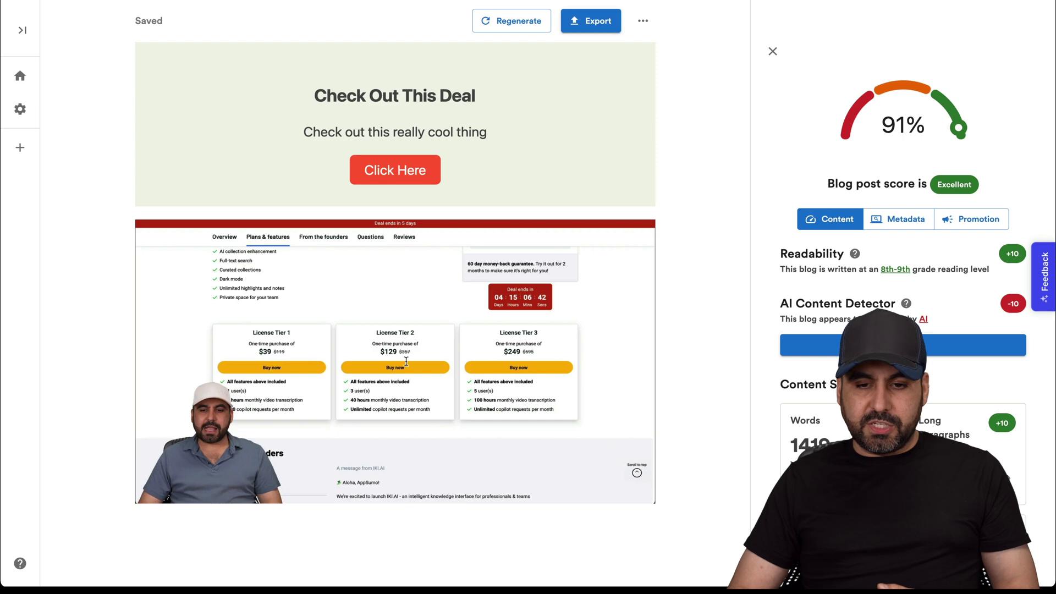
pyautogui.scroll(20, 469, 355)
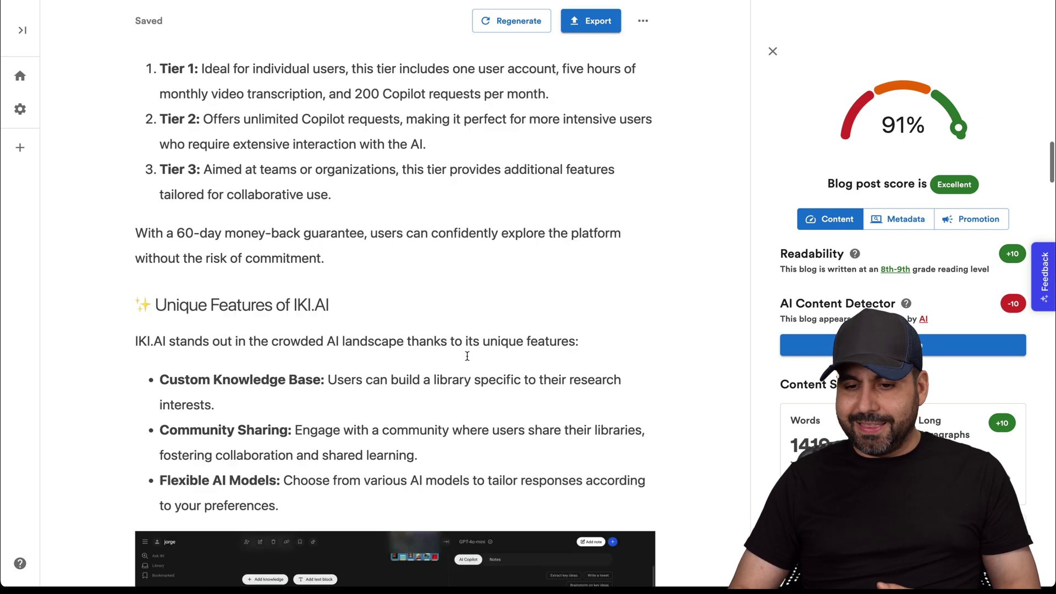
pyautogui.scroll(-1, 469, 360)
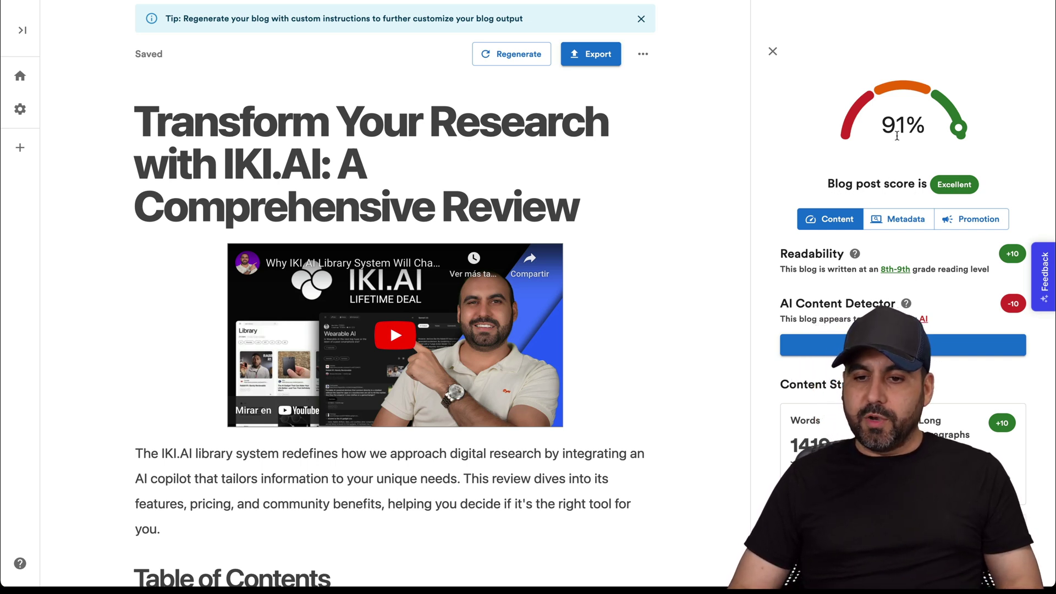
pyautogui.scroll(-3, 879, 226)
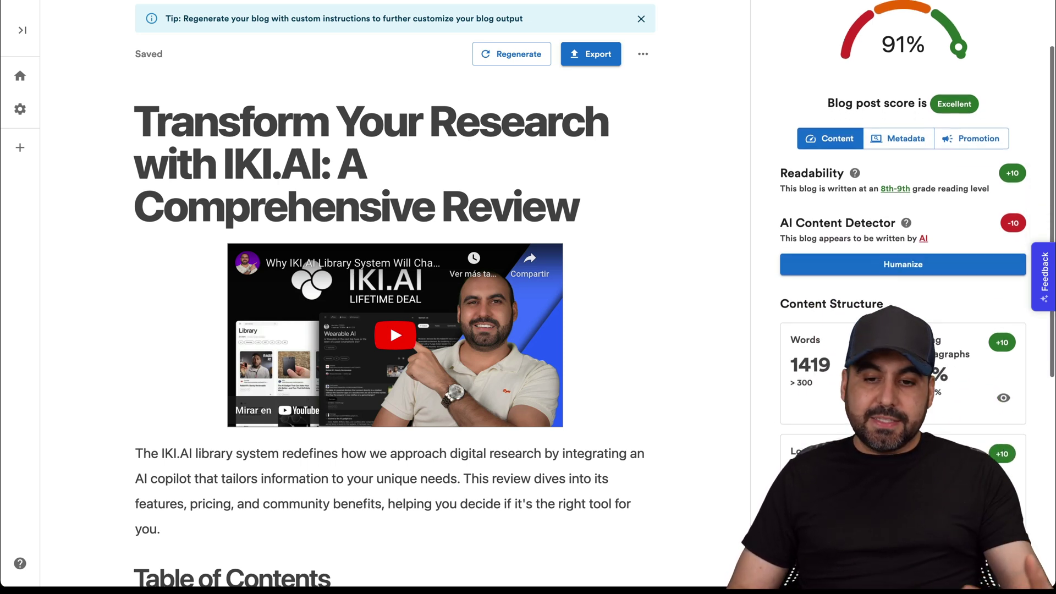
pyautogui.scroll(-2, 797, 197)
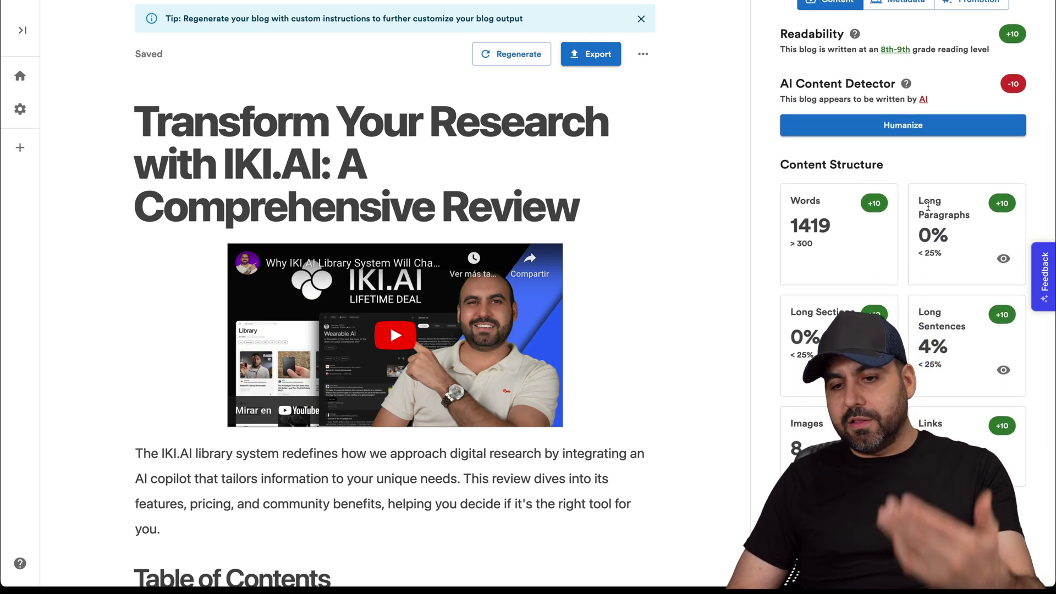
pyautogui.scroll(-5, 947, 264)
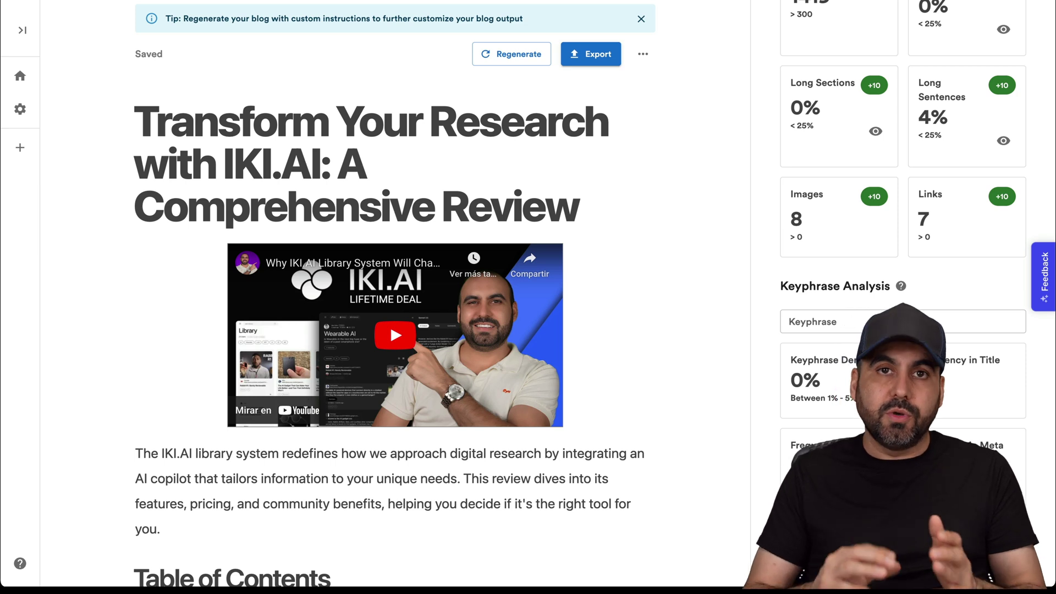
pyautogui.scroll(10, 902, 220)
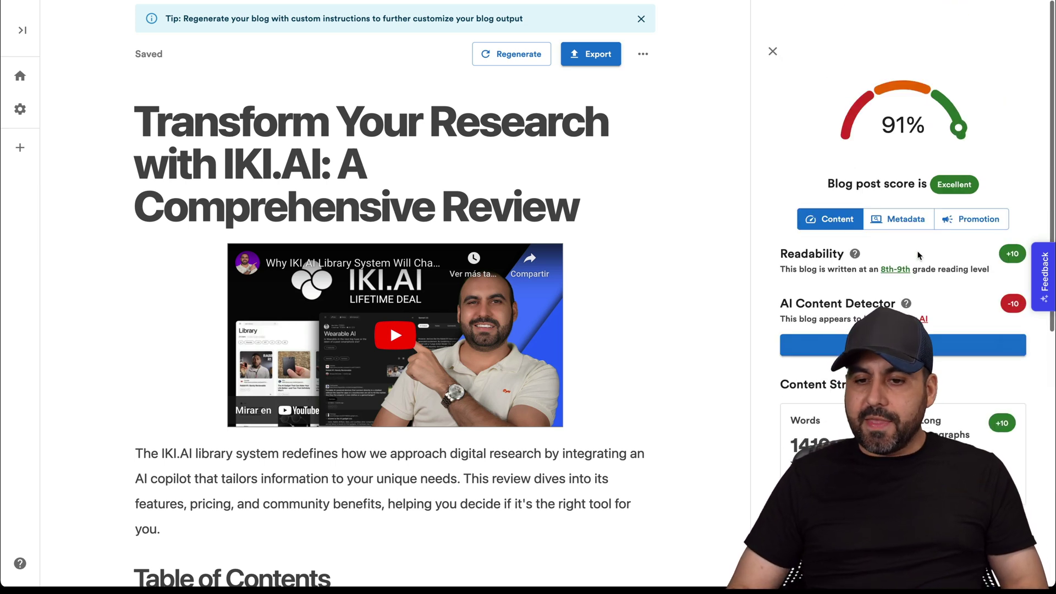
# - Review the post's metadata and its Instagram, Facebook and Twitter promotion posts
pyautogui.click(907, 220)
pyautogui.click(980, 219)
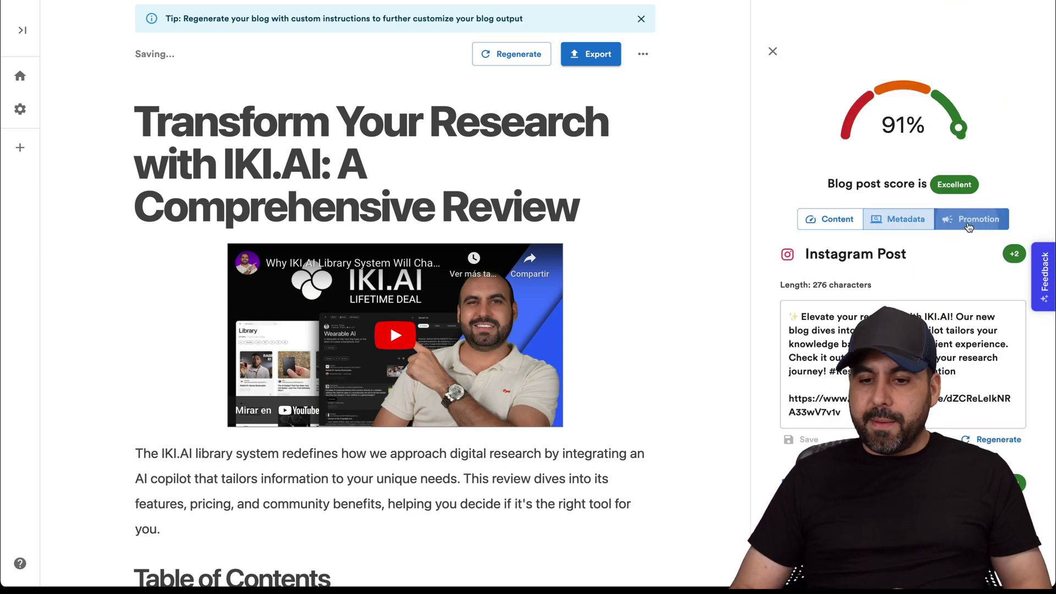
pyautogui.scroll(-5, 941, 353)
pyautogui.scroll(-4, 941, 352)
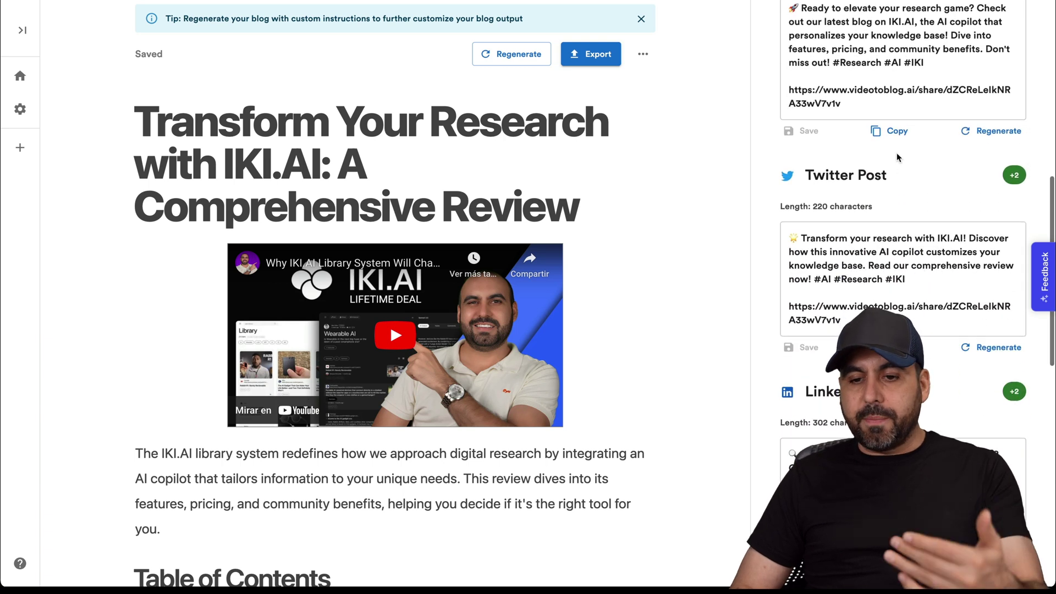
pyautogui.scroll(10, 897, 158)
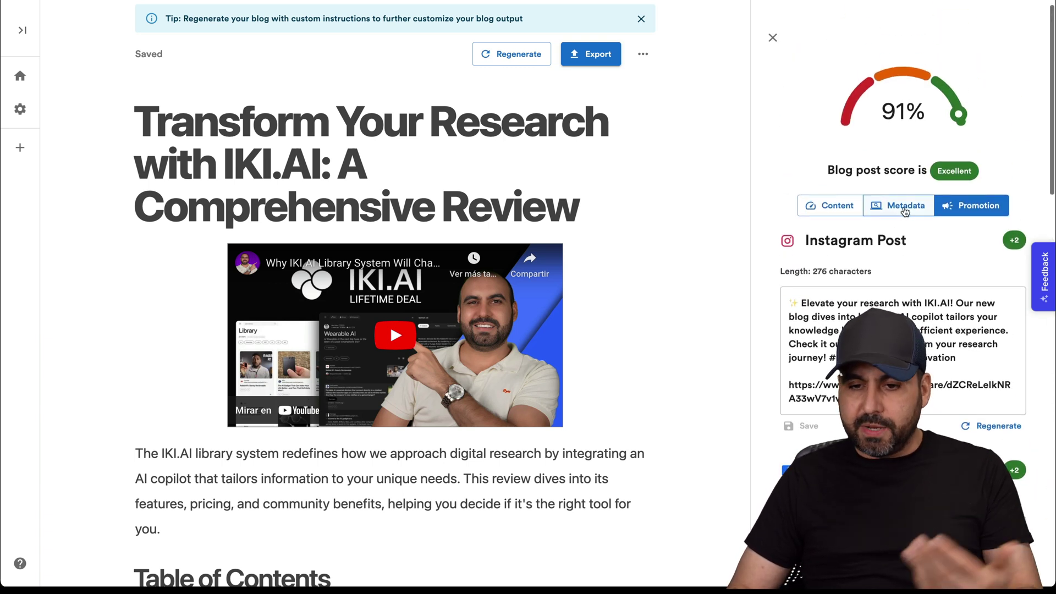
pyautogui.click(905, 211)
pyautogui.click(860, 208)
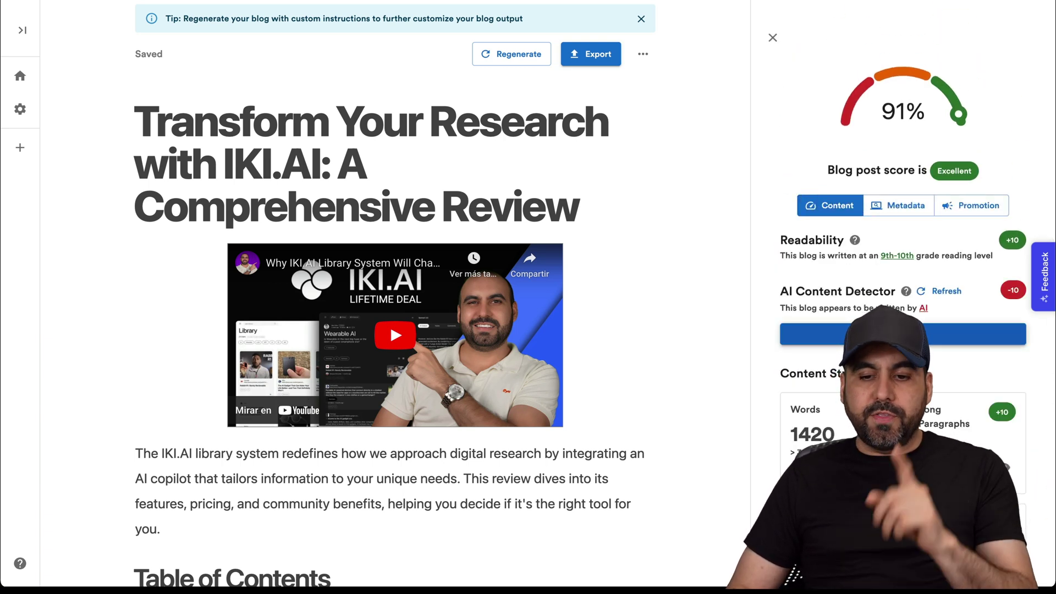
# - Start a Humanize rewrite and cancel it, leaving the text unchanged
pyautogui.click(786, 334)
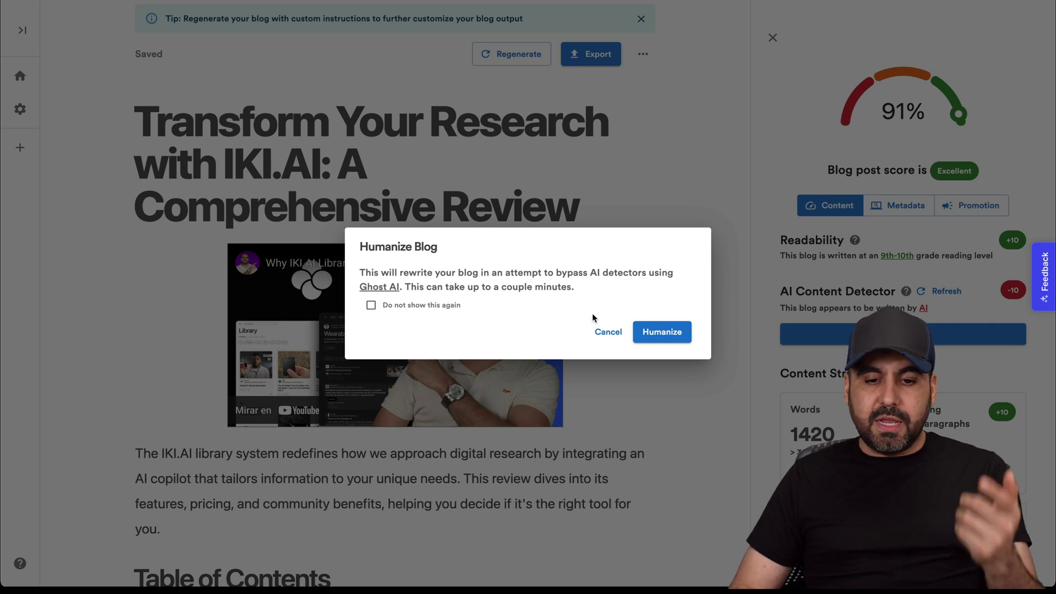
pyautogui.click(607, 332)
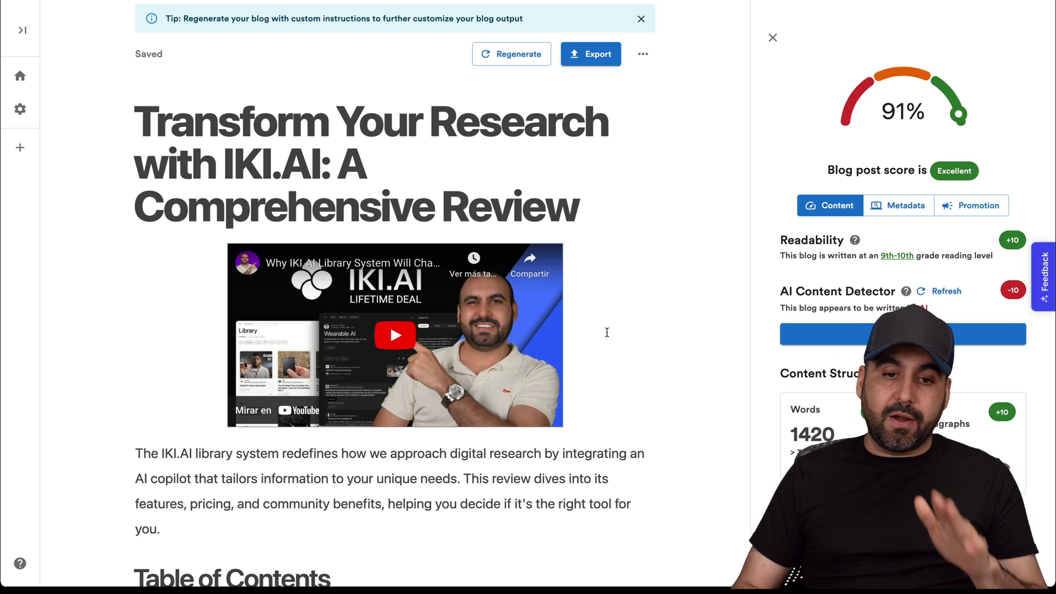
pyautogui.click(596, 59)
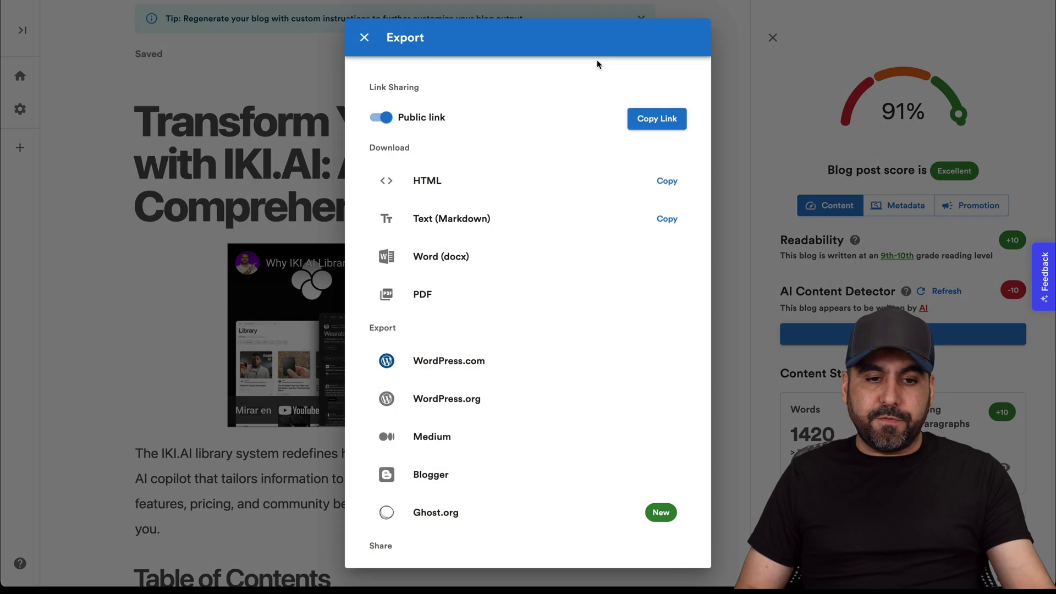
# - Copy the post's public share link and check the IKI.AI review in a private window
pyautogui.click(669, 127)
pyautogui.press('super+shift+n')
pyautogui.press('super+v')
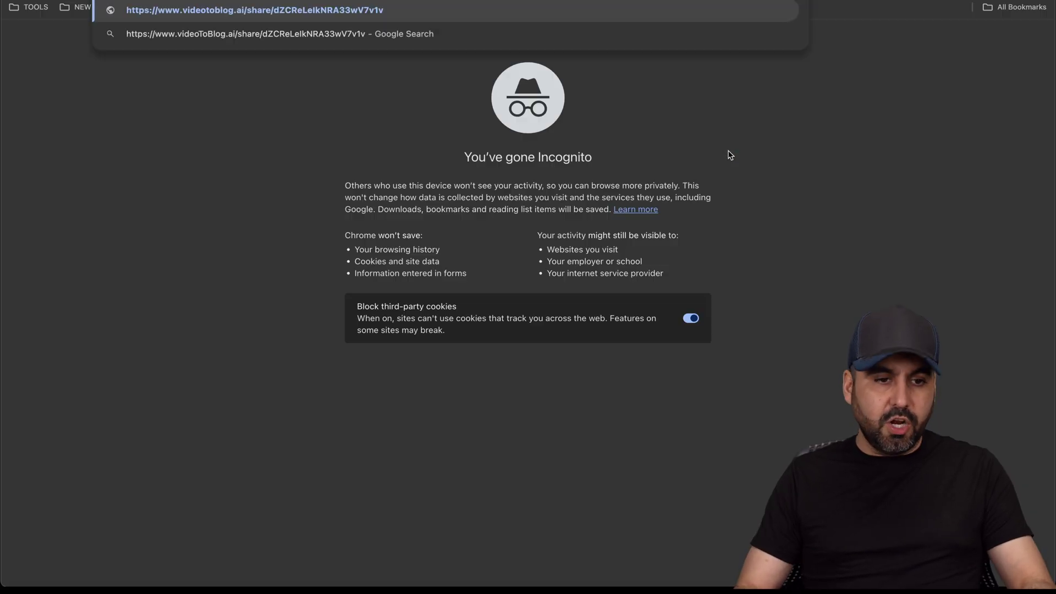
pyautogui.press('Return')
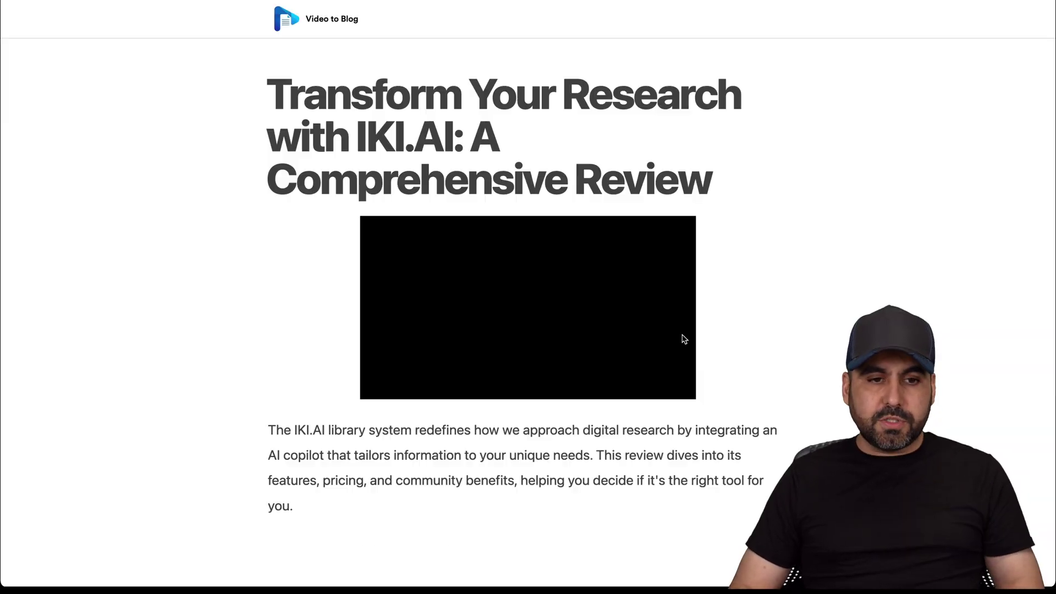
pyautogui.scroll(-10, 675, 367)
pyautogui.scroll(-10, 676, 367)
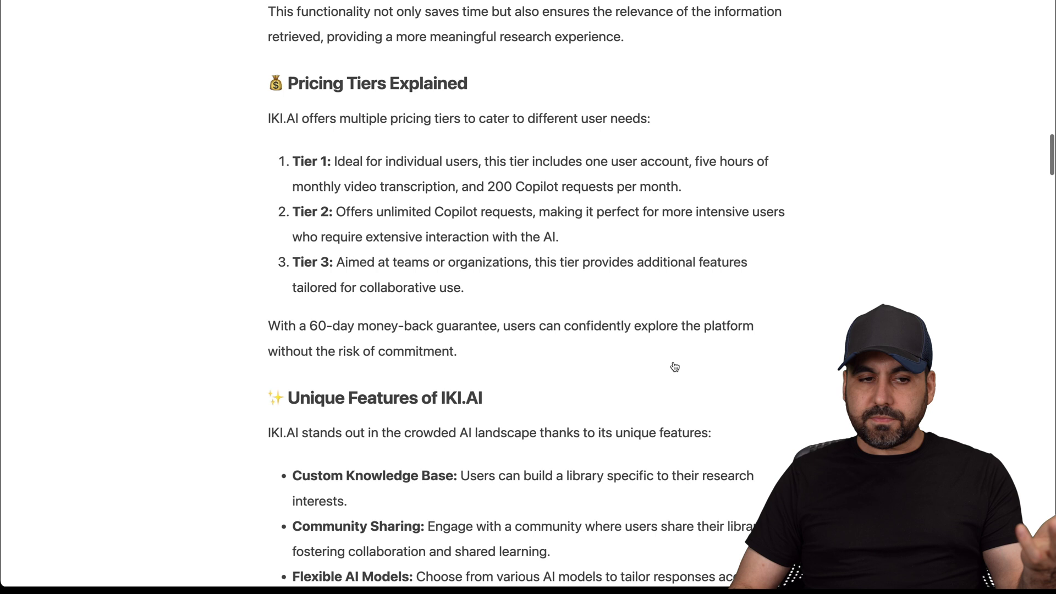
pyautogui.scroll(15, 675, 367)
pyautogui.press('super+w')
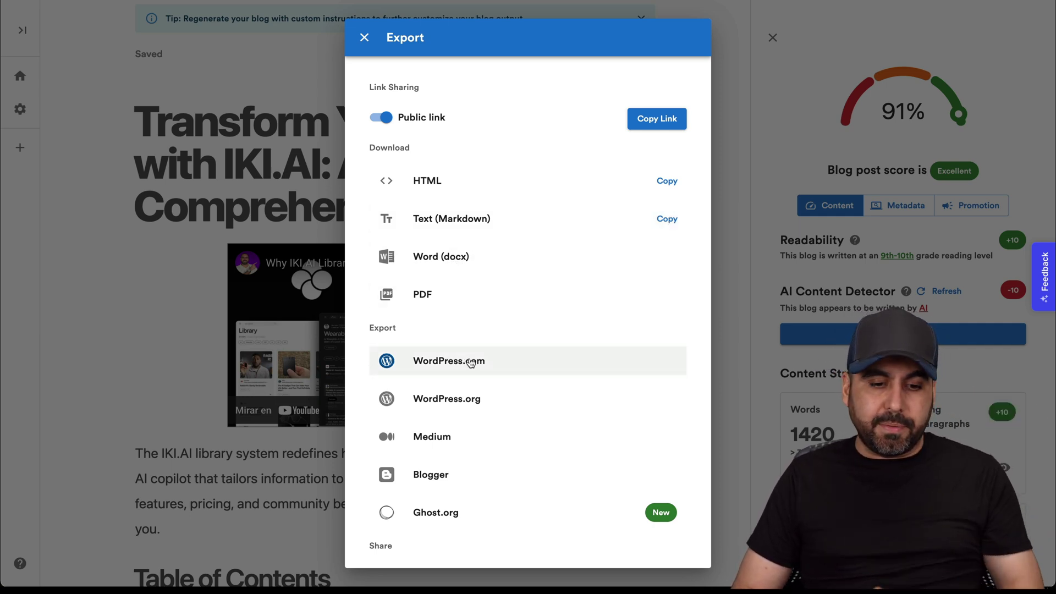
# - Close the Export dialog and return to the dashboard
pyautogui.scroll(-2, 472, 488)
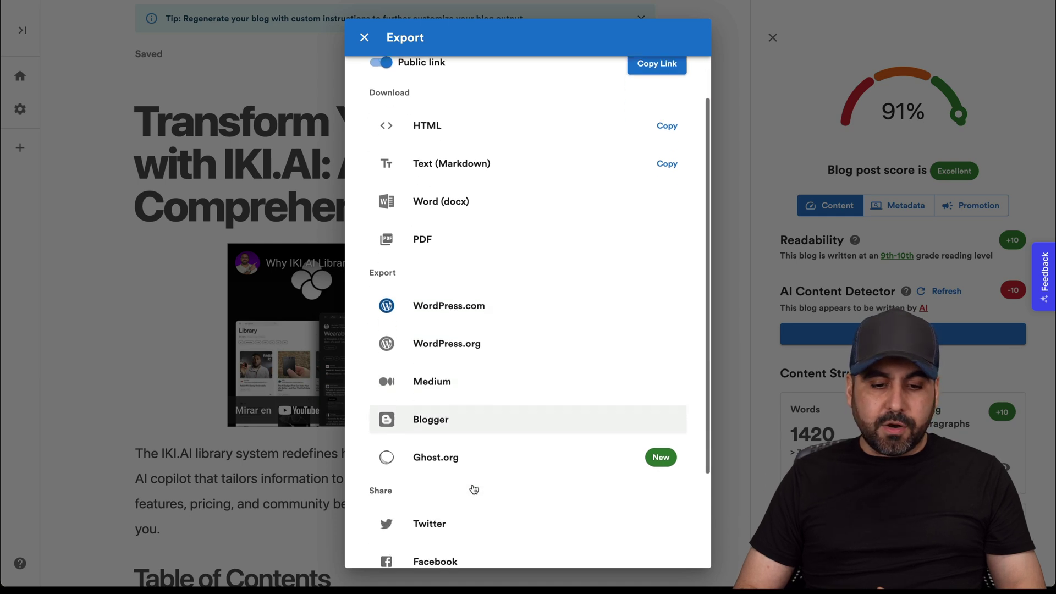
pyautogui.scroll(-2, 471, 488)
pyautogui.scroll(4, 471, 488)
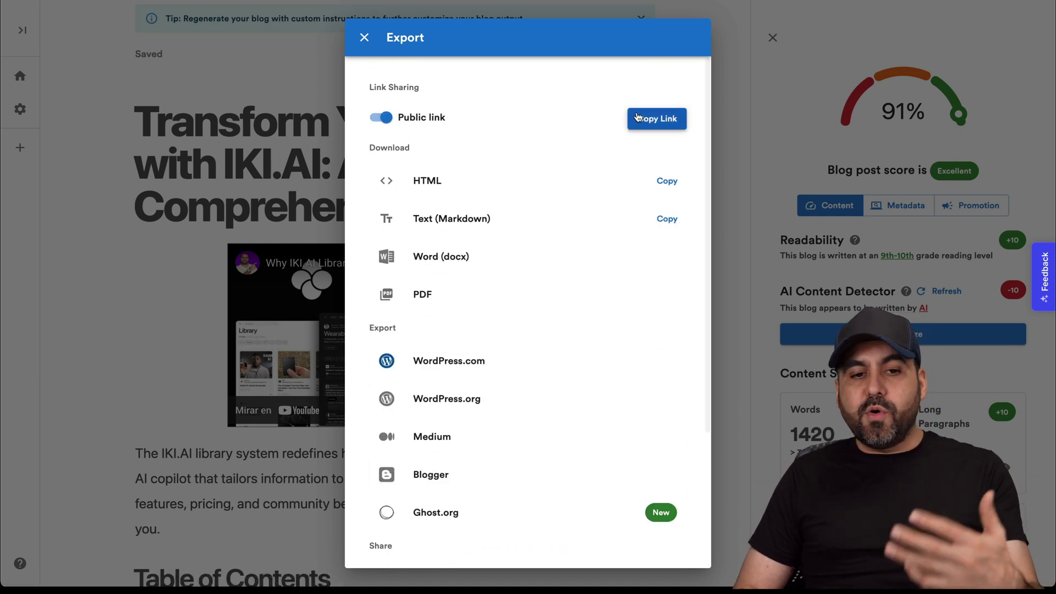
pyautogui.click(365, 38)
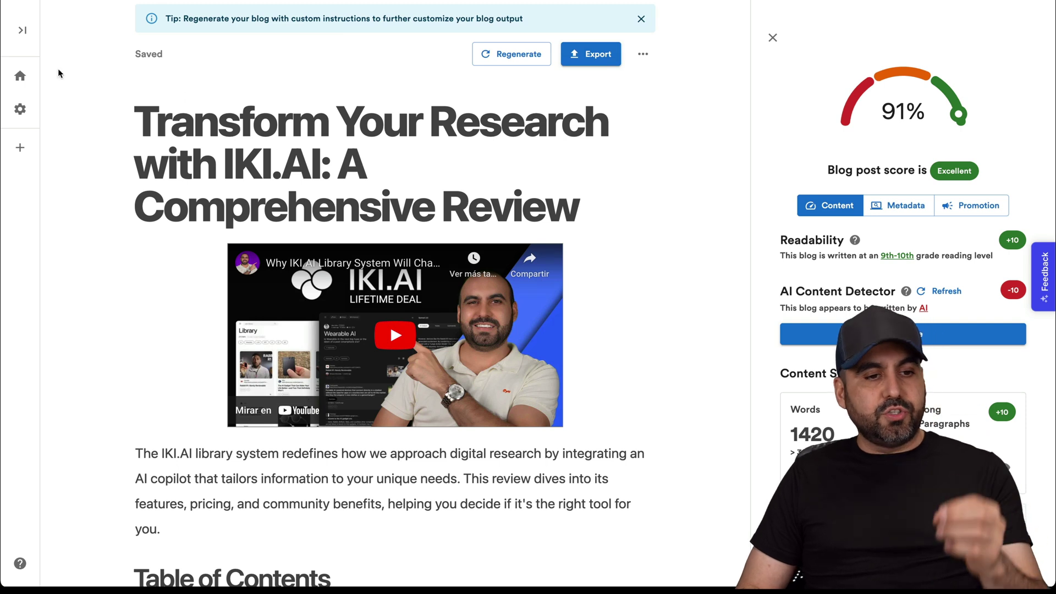
pyautogui.click(23, 75)
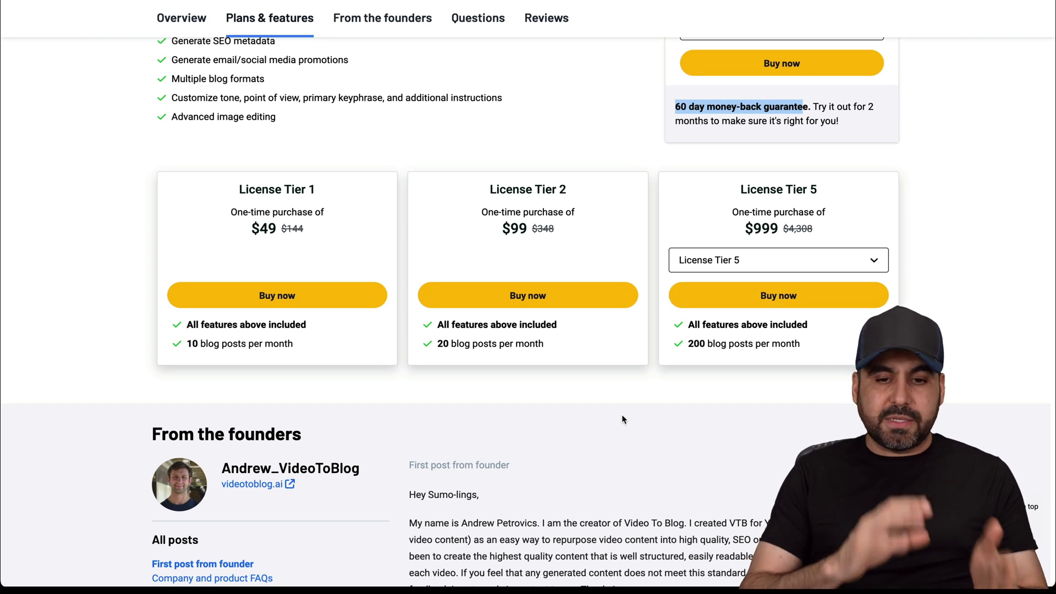
# - Clear the selected money-back guarantee text on the AppSumo Video To Blog deal page
pyautogui.click(762, 159)
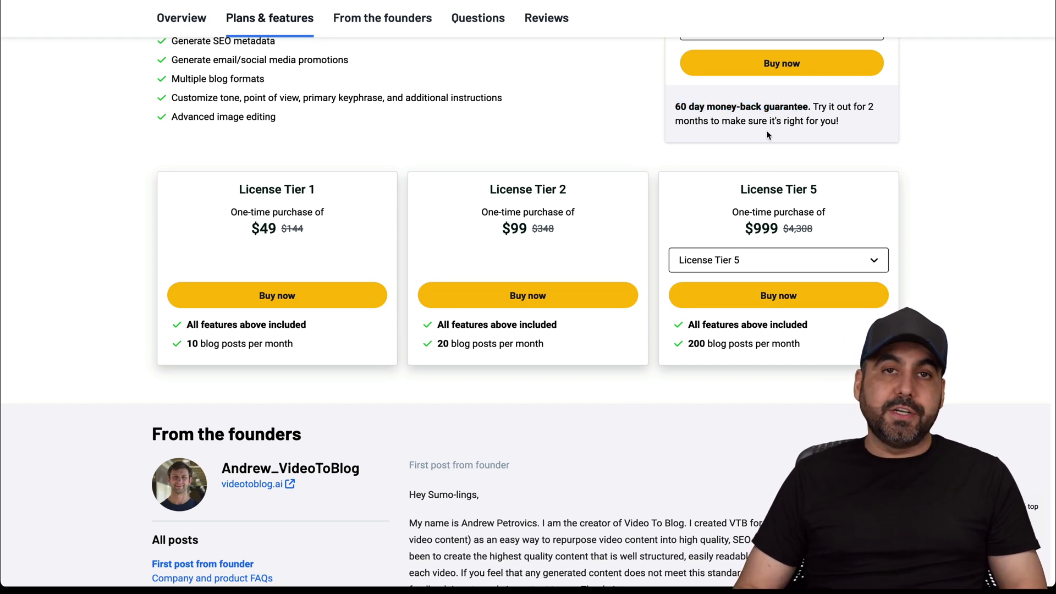